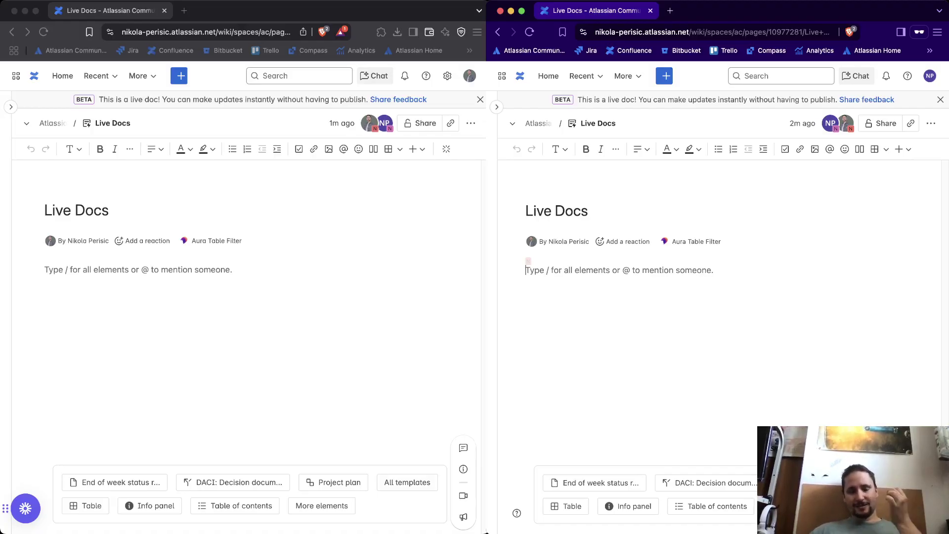
# Write "Hello YouTube!" as the first line of the live doc in the first account's browser window
pyautogui.click(45, 270)
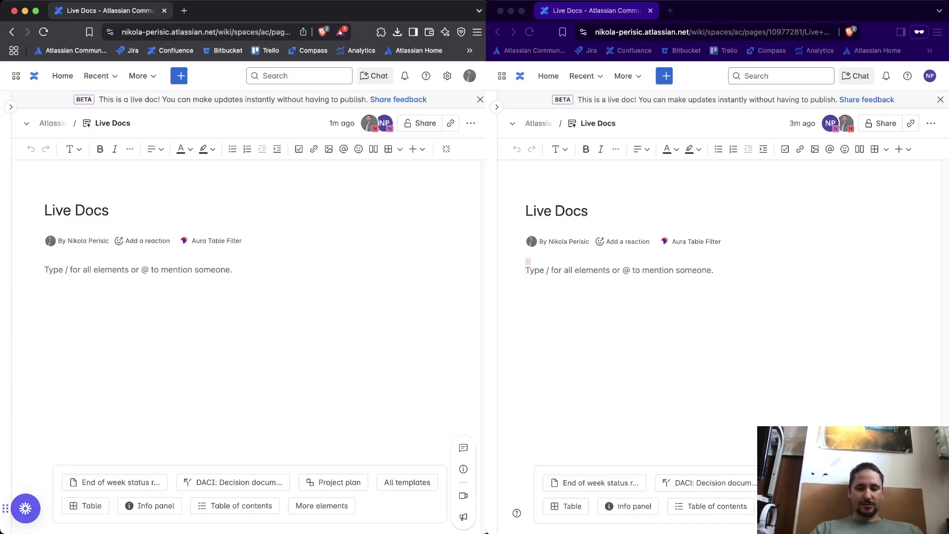
pyautogui.write('Hello f')
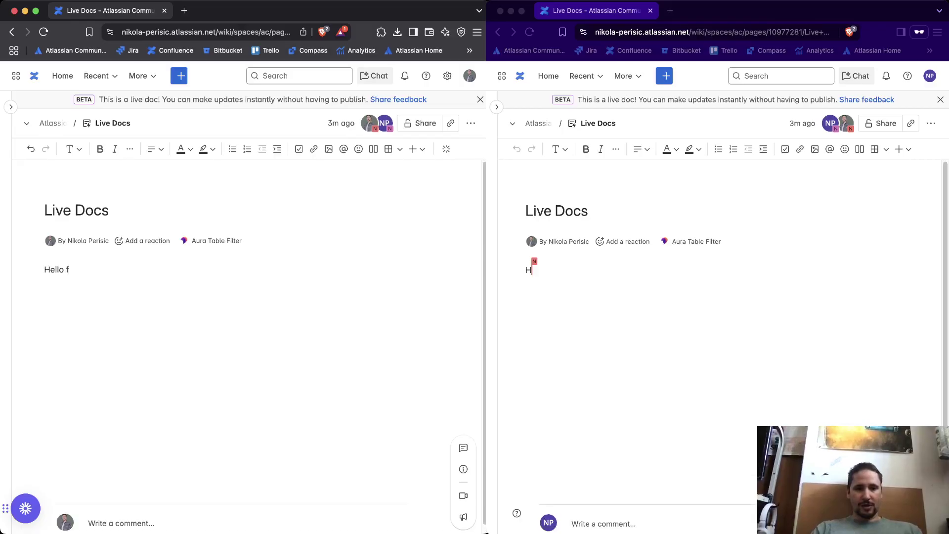
pyautogui.write('rom the')
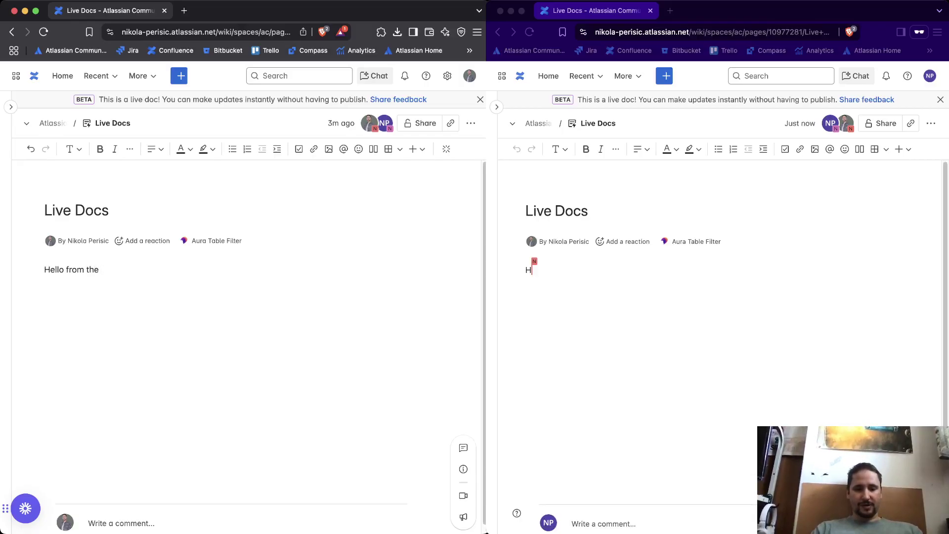
pyautogui.write(' YouTuv')
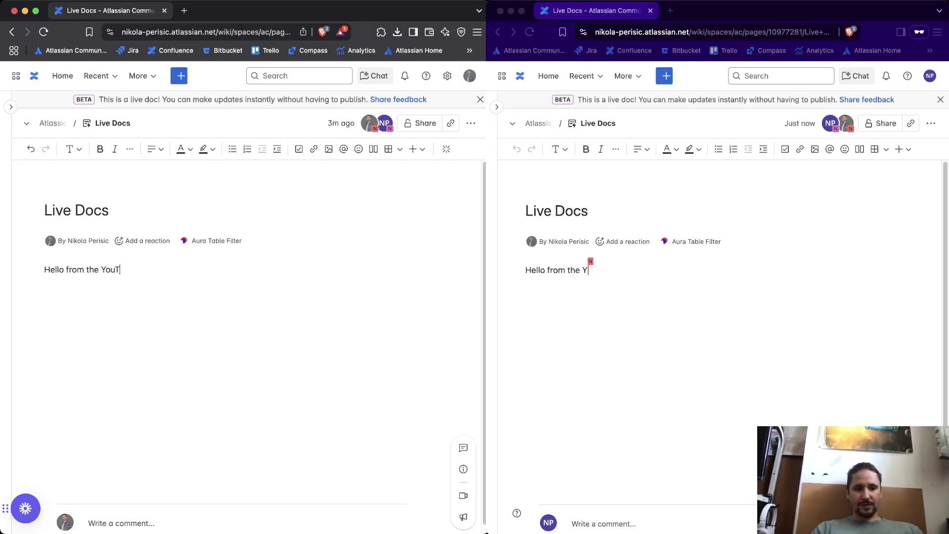
pyautogui.press('BackSpace')
pyautogui.press('BackSpace')
pyautogui.press('BackSpace')
pyautogui.press('BackSpace')
pyautogui.press('BackSpace')
pyautogui.press('BackSpace')
pyautogui.press('BackSpace')
pyautogui.press('BackSpace')
pyautogui.press('BackSpace')
pyautogui.press('BackSpace')
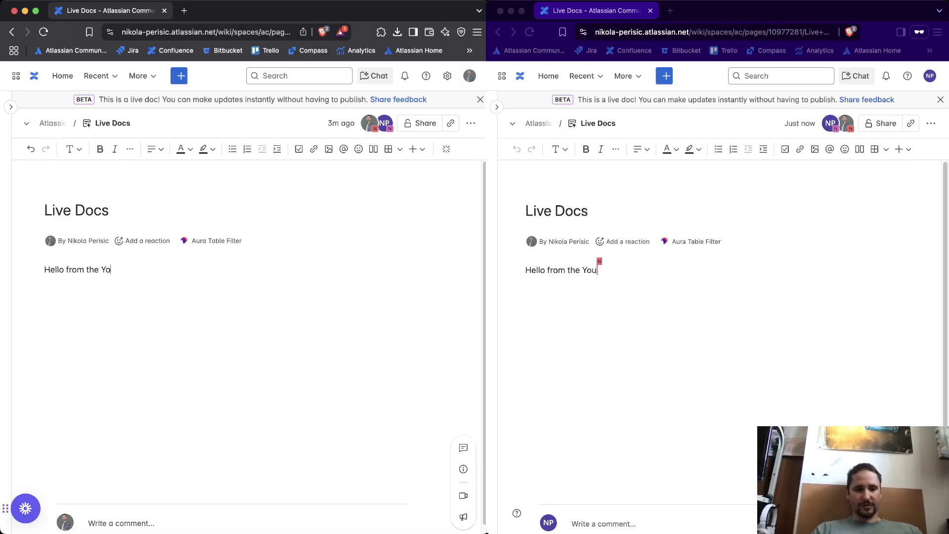
pyautogui.press('BackSpace')
pyautogui.press('BackSpace')
pyautogui.press('BackSpace')
pyautogui.press('BackSpace')
pyautogui.write('Youtu')
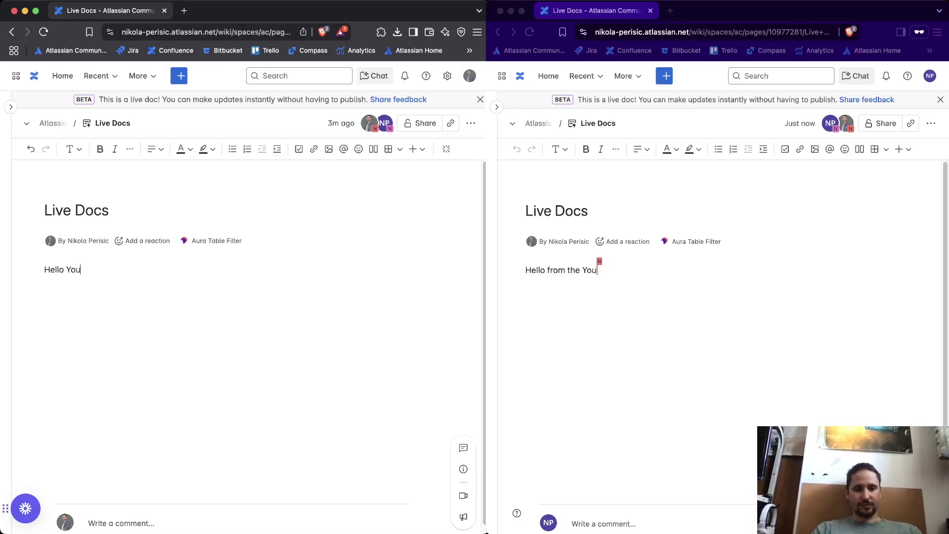
pyautogui.press('BackSpace')
pyautogui.press('BackSpace')
pyautogui.write('Tube!')
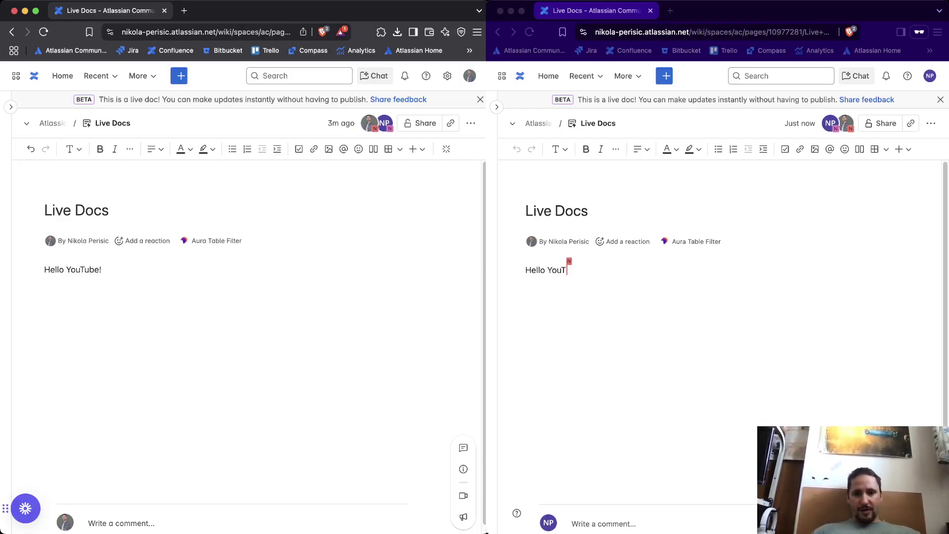
# In the second account's window, add "This is the edit for the Live Docs feature" below the greeting, leaving one blank line between
pyautogui.click(526, 270)
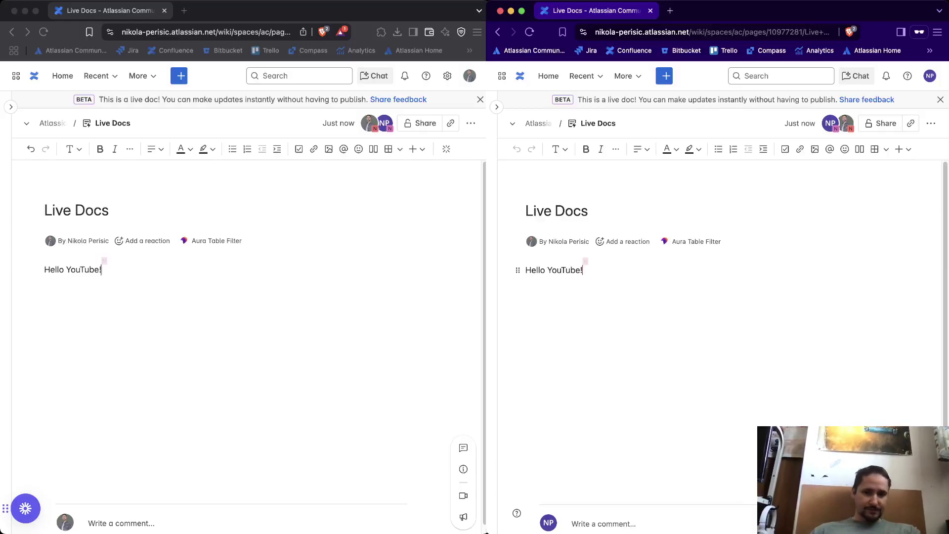
pyautogui.press('Return')
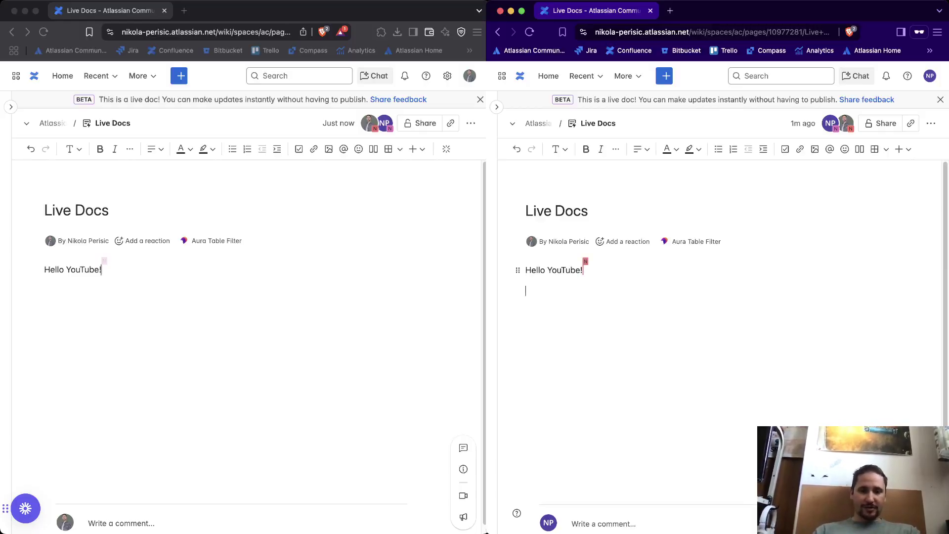
pyautogui.press('Return')
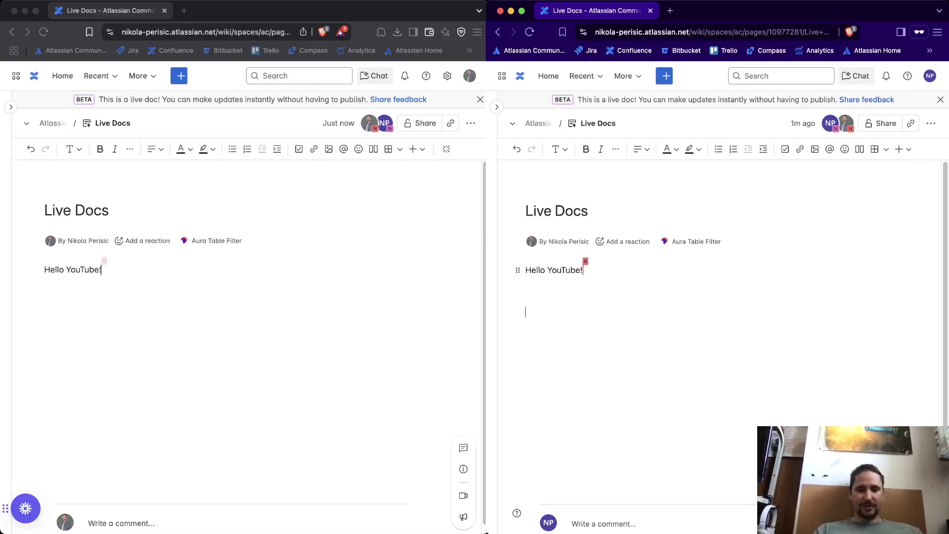
pyautogui.write('Th')
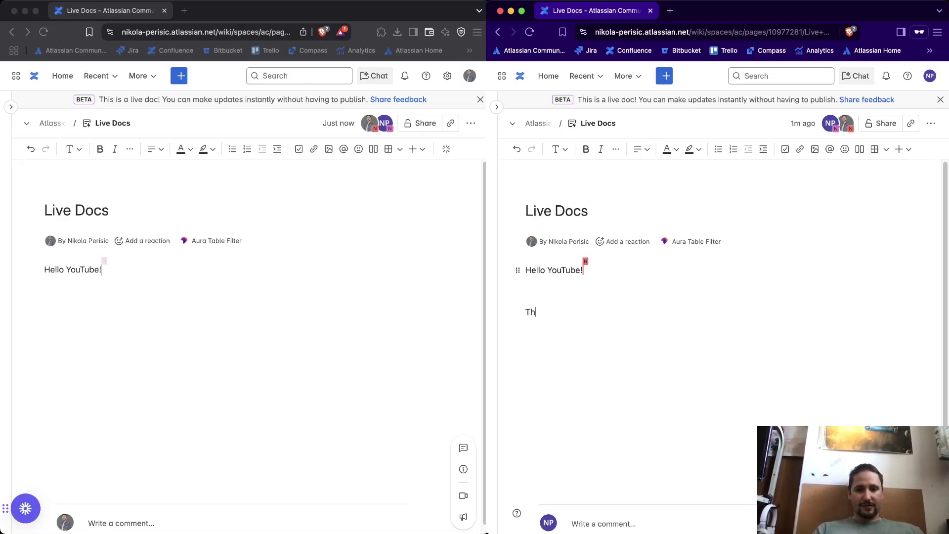
pyautogui.write('is is the edit')
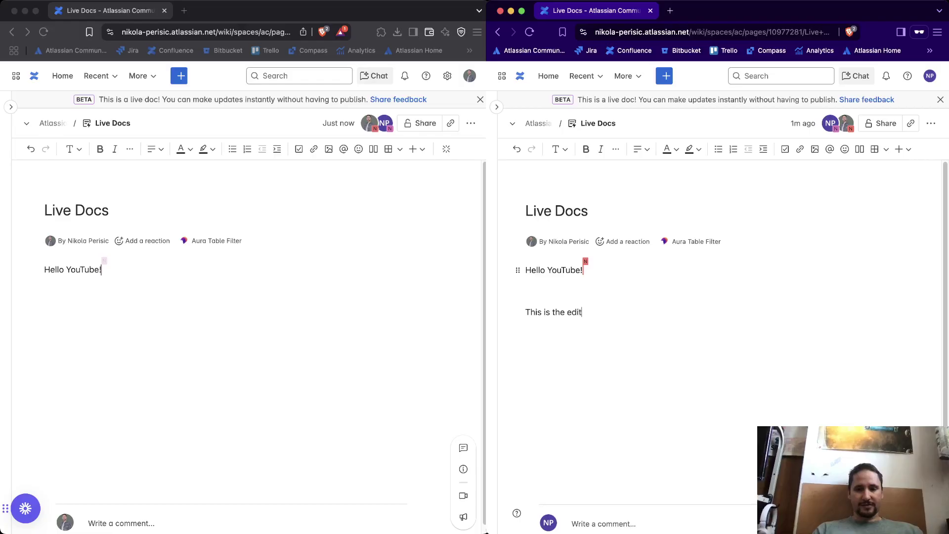
pyautogui.write(' for the ')
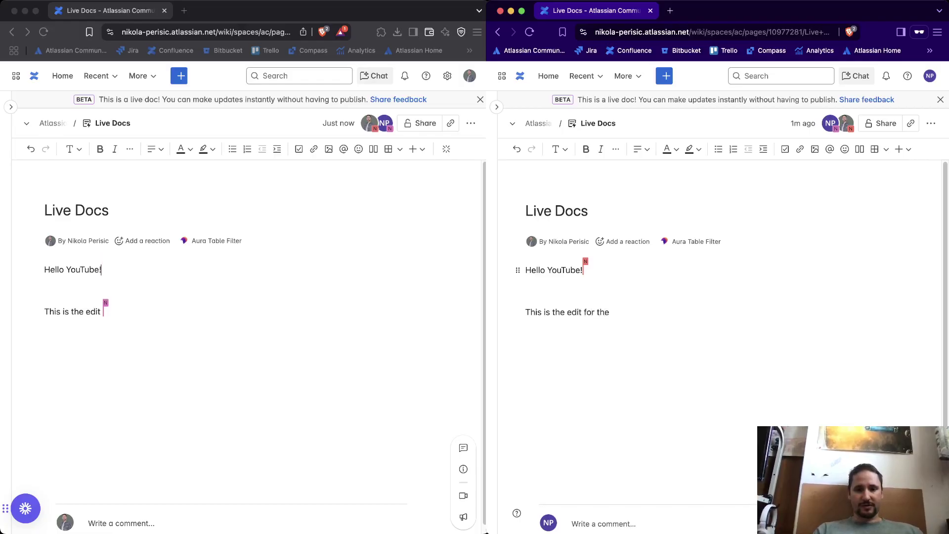
pyautogui.write('Live Doc')
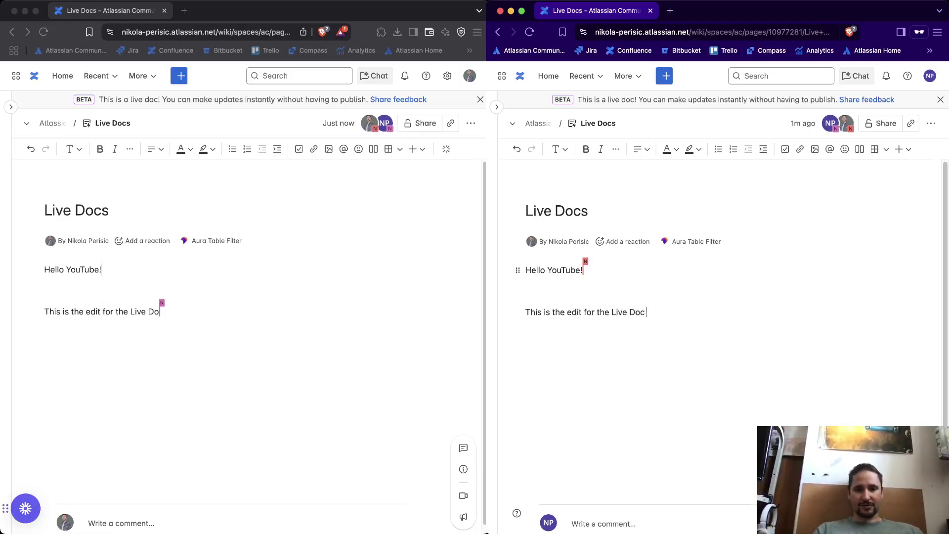
pyautogui.write('s featur')
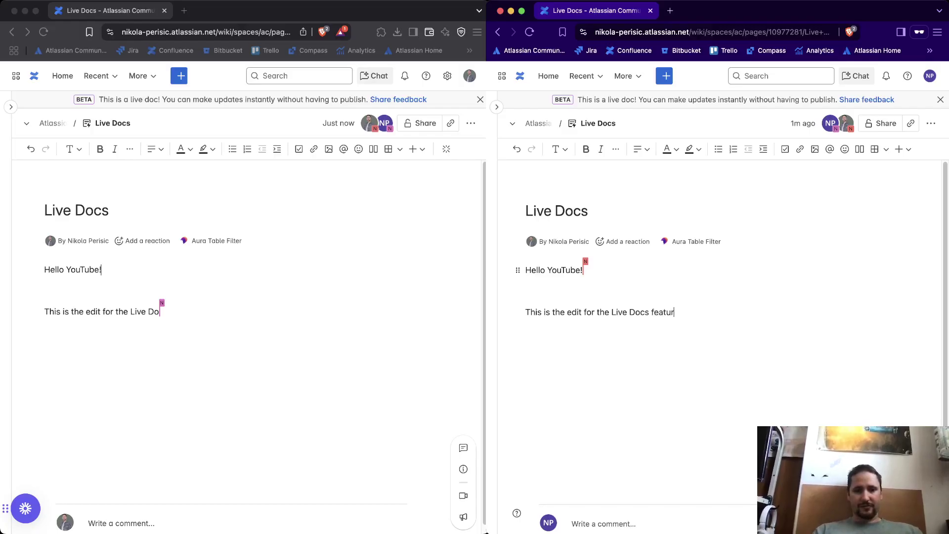
pyautogui.write('e')
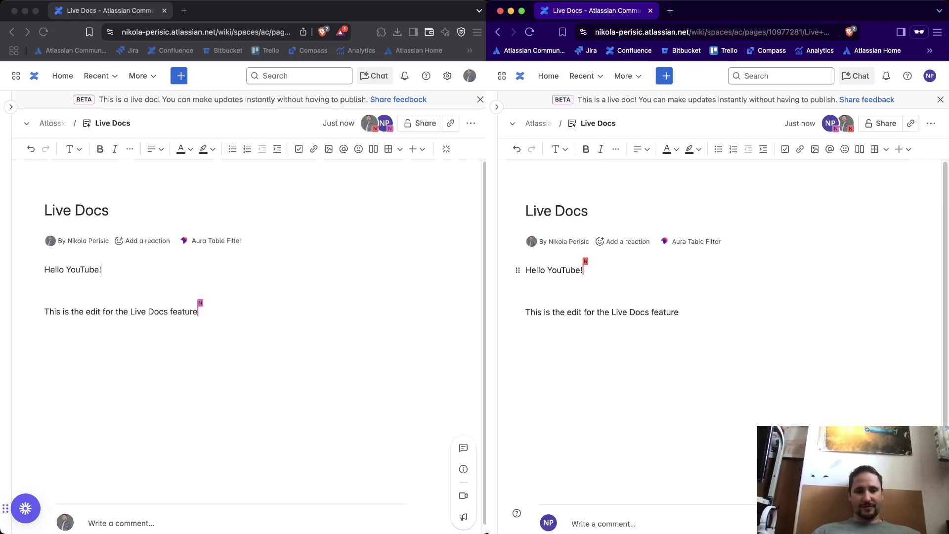
# In the first account's window, make the sentence about the Live Docs feature bold and underlined
pyautogui.click(238, 314)
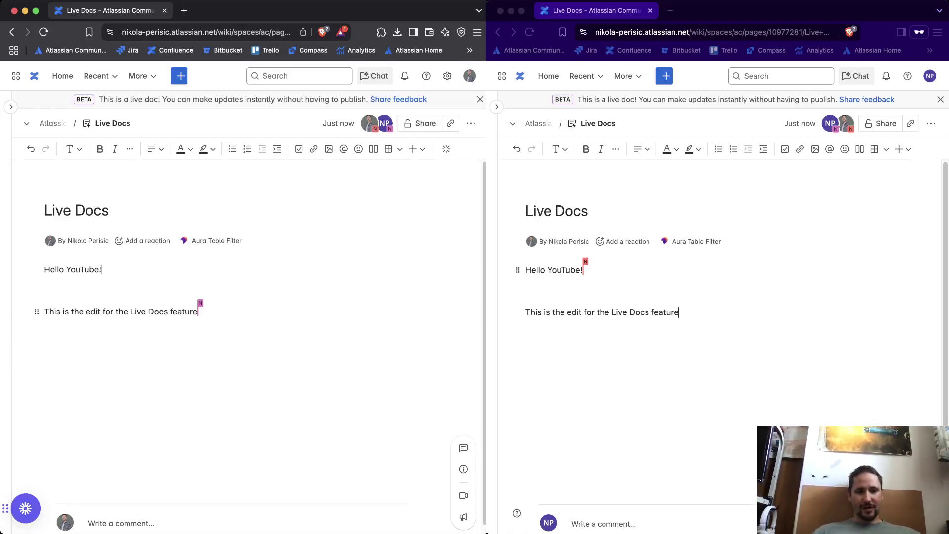
pyautogui.moveTo(44, 312); pyautogui.dragTo(197, 312)
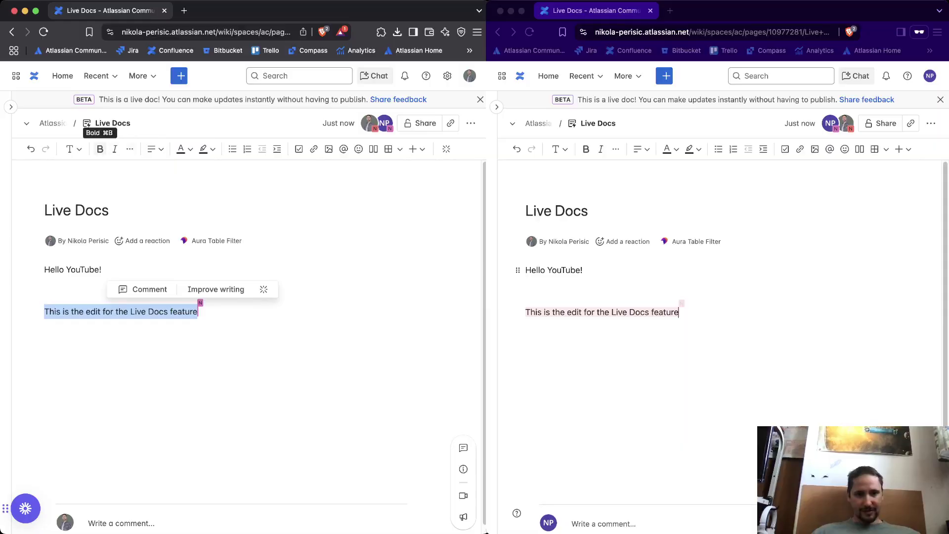
pyautogui.click(100, 149)
pyautogui.click(148, 336)
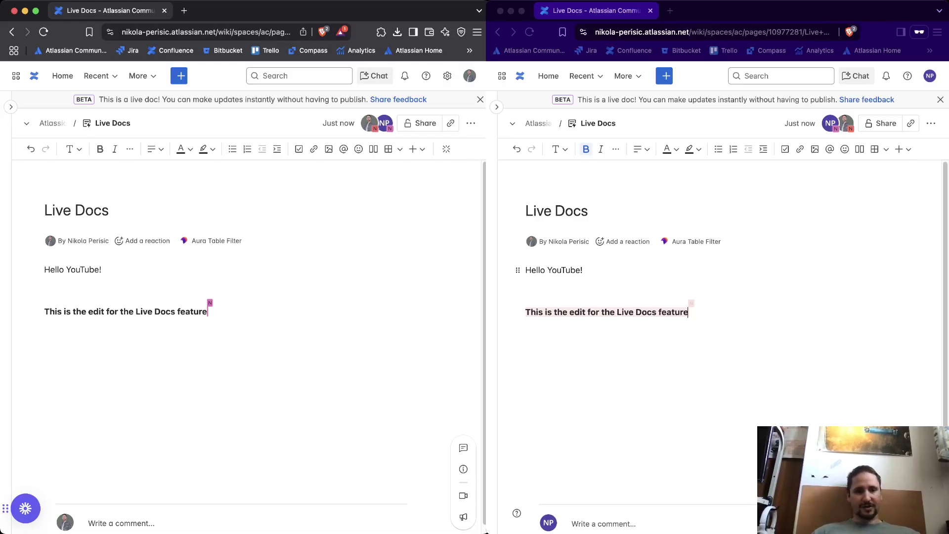
pyautogui.moveTo(45, 311); pyautogui.dragTo(209, 311)
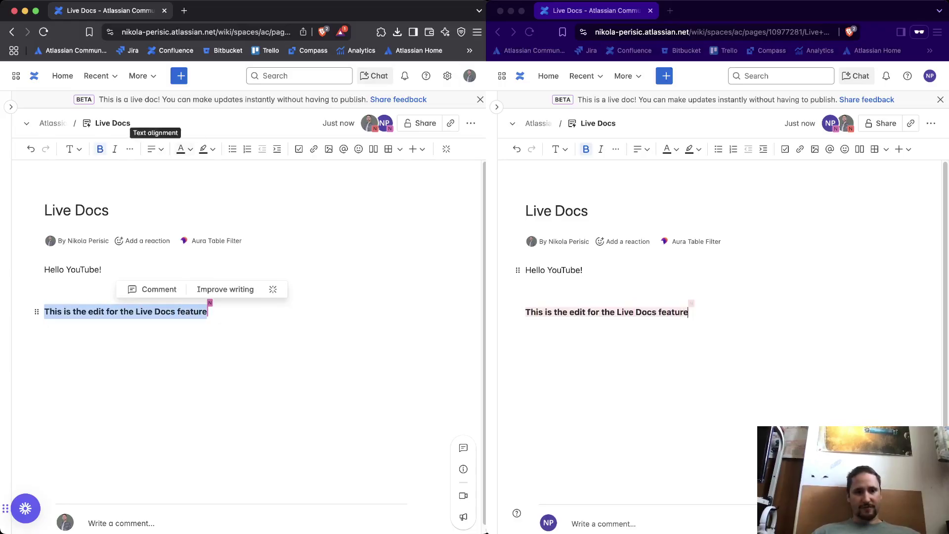
pyautogui.click(129, 149)
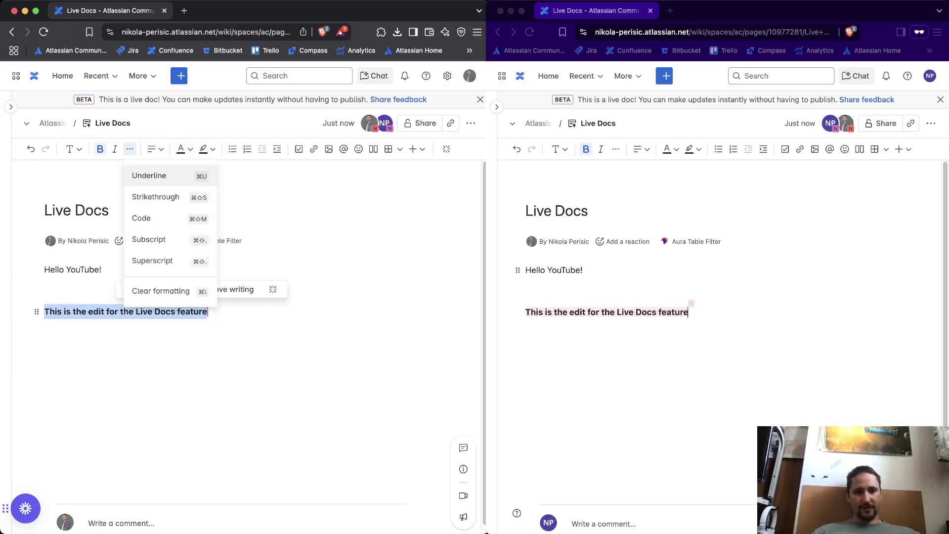
pyautogui.click(149, 175)
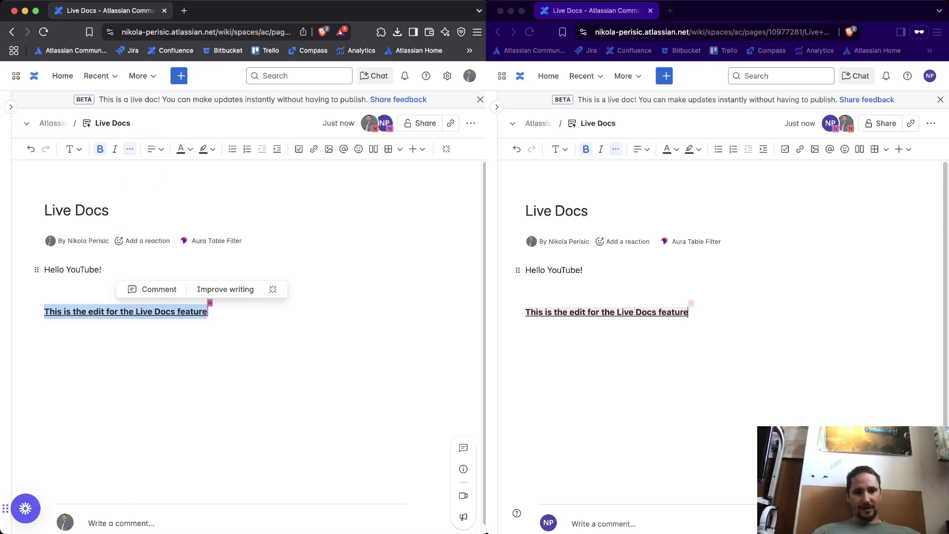
# Set the live doc's page status to "In progress" from the first account's window
pyautogui.click(145, 181)
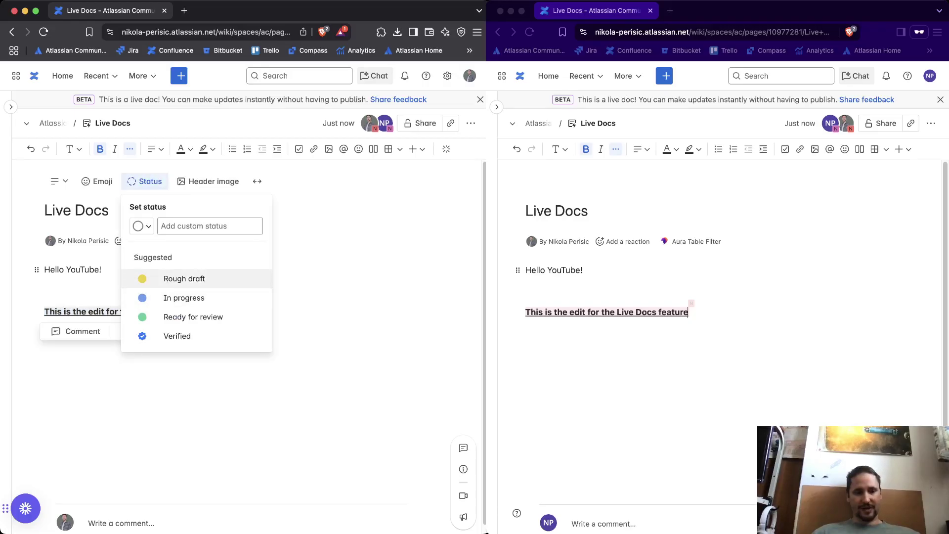
pyautogui.click(184, 298)
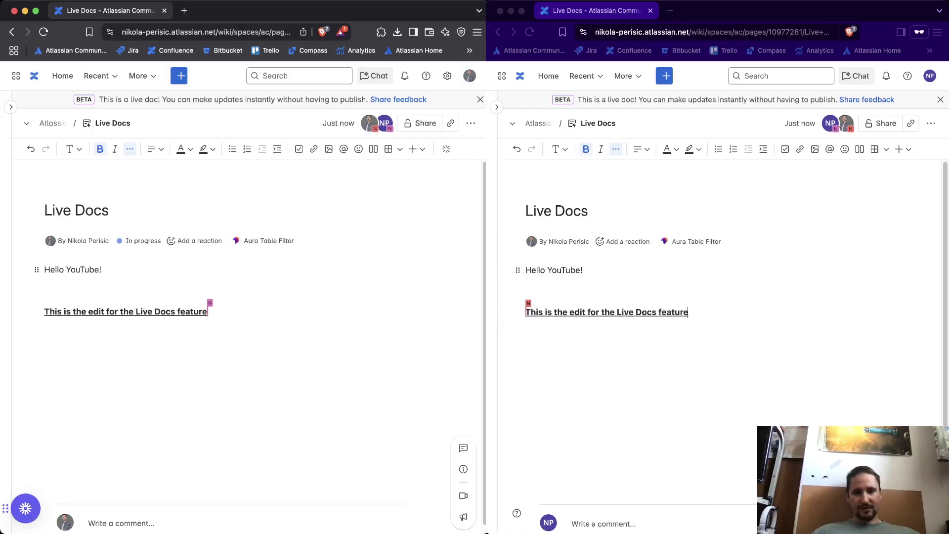
pyautogui.click(691, 313)
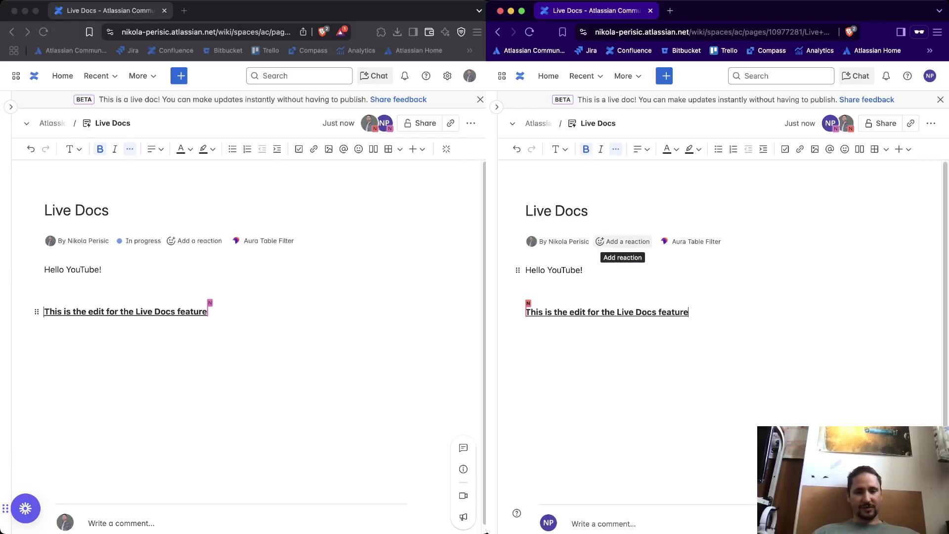
pyautogui.click(267, 317)
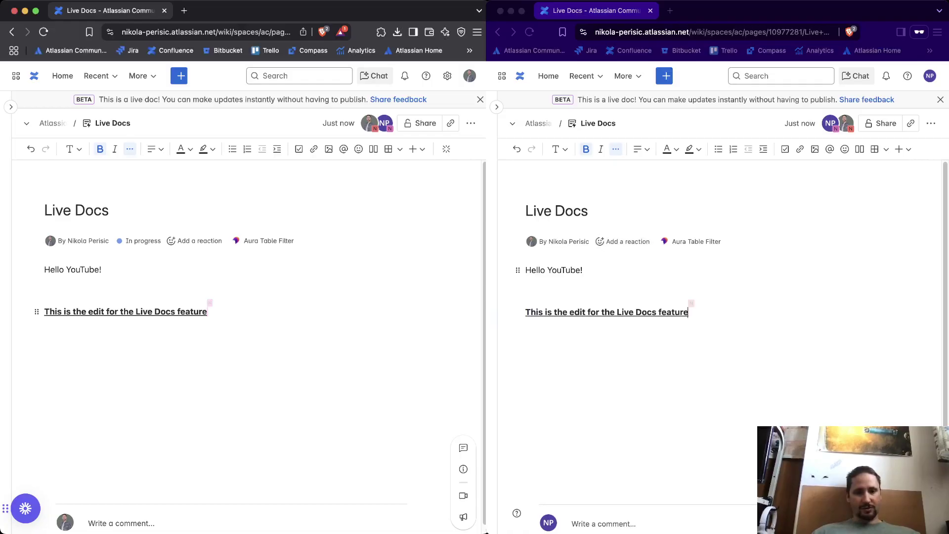
# Post the page comment "Live Docs comment" from the second account's window and save it
pyautogui.click(604, 524)
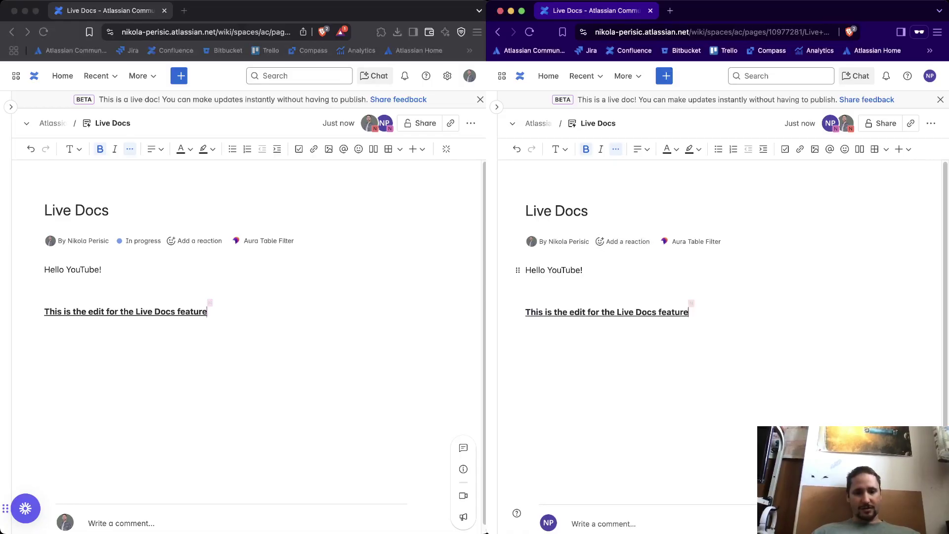
pyautogui.click(604, 524)
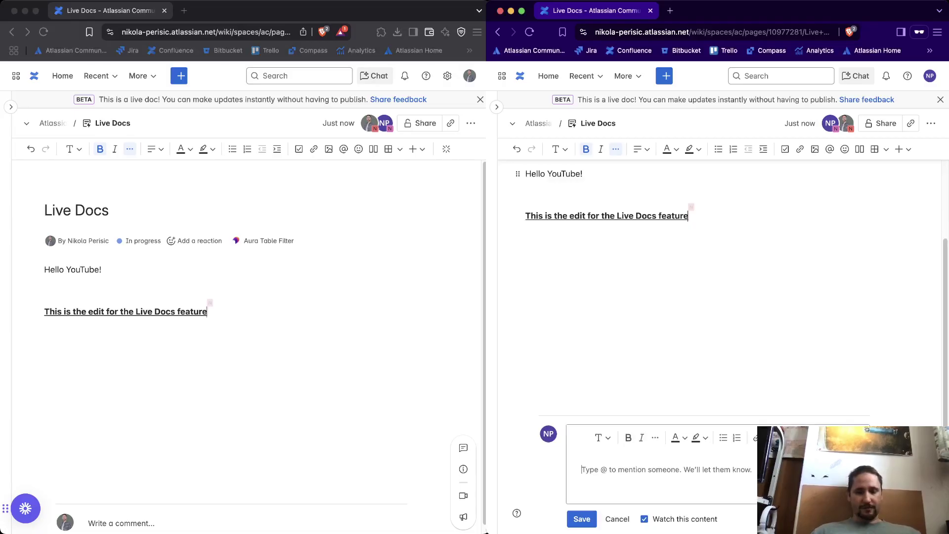
pyautogui.write('Live D')
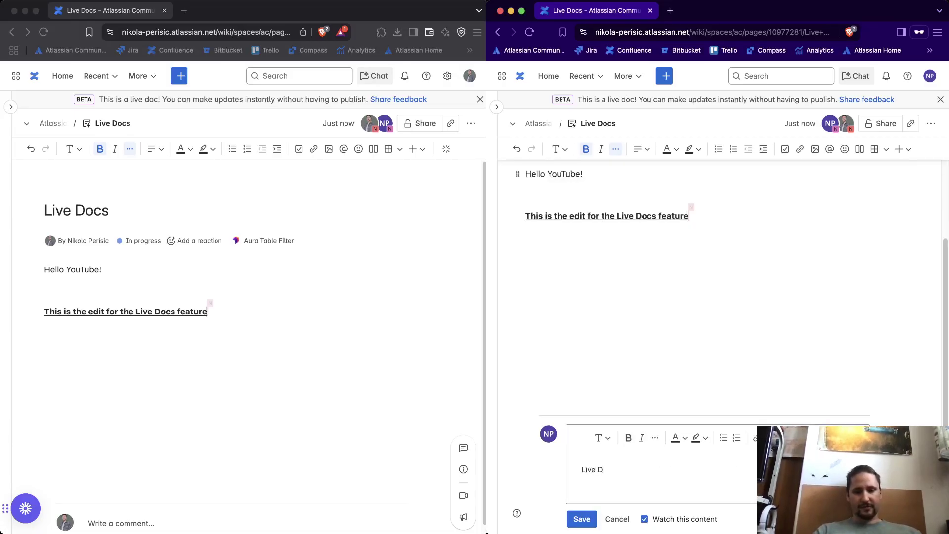
pyautogui.write('ocs comment')
pyautogui.click(582, 519)
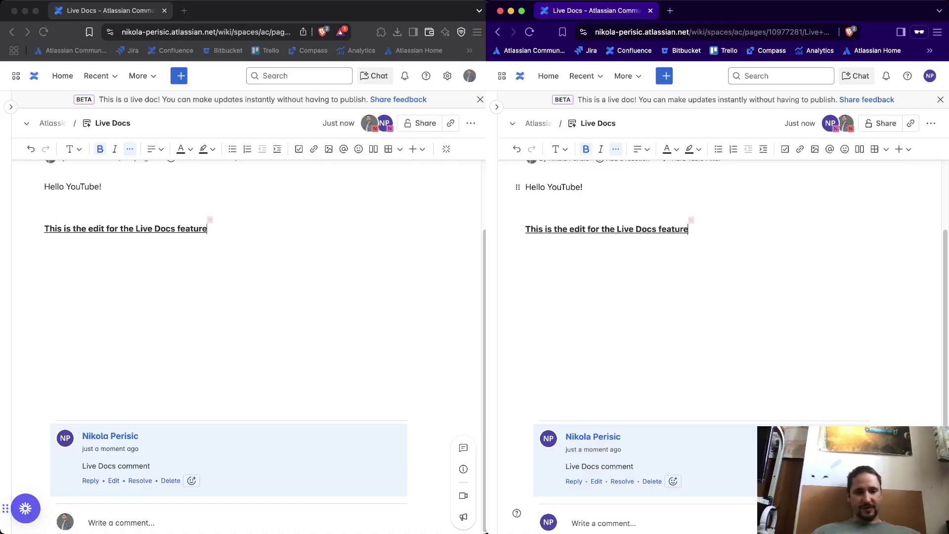
pyautogui.click(297, 455)
pyautogui.moveTo(140, 449); pyautogui.dragTo(150, 466)
pyautogui.click(141, 449)
pyautogui.click(158, 467)
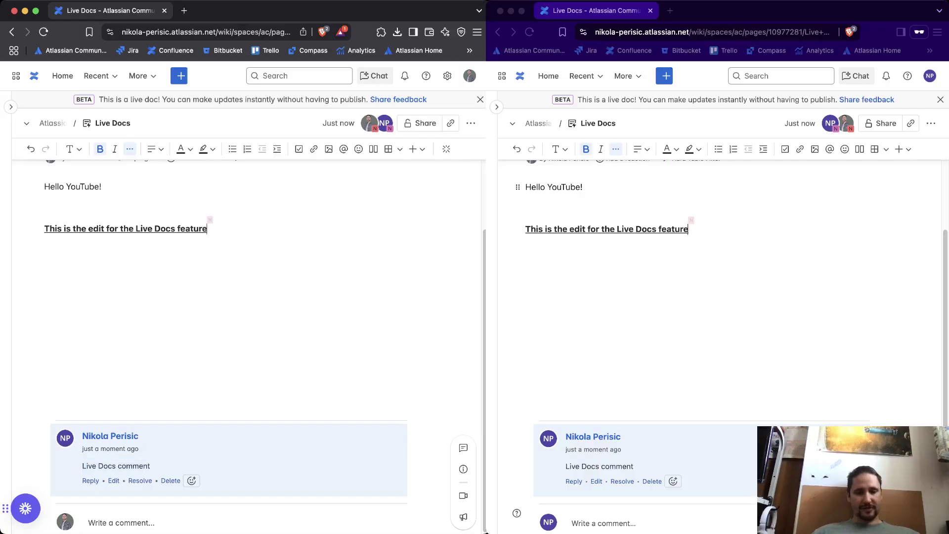
# In the first account's window, insert a table with three columns and three rows below the underlined sentence
pyautogui.scroll(2, 247, 346)
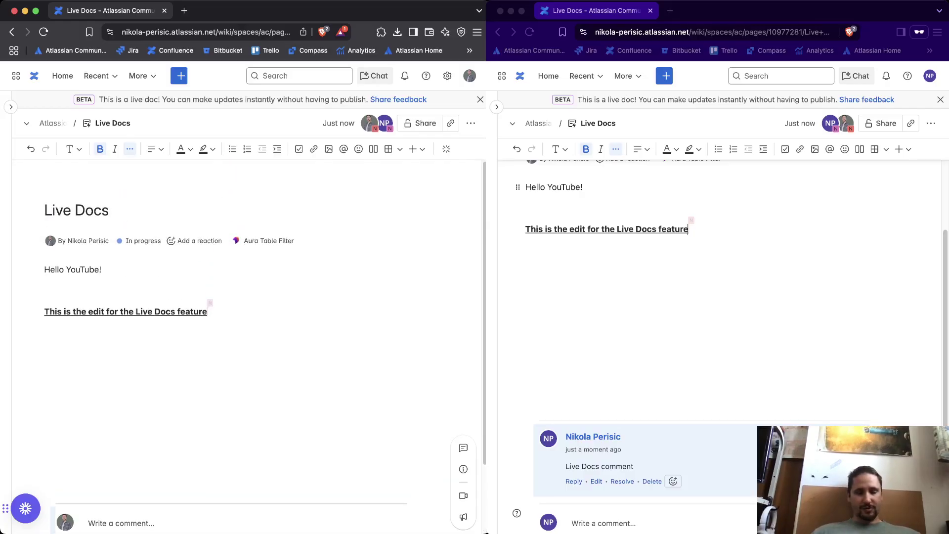
pyautogui.click(45, 353)
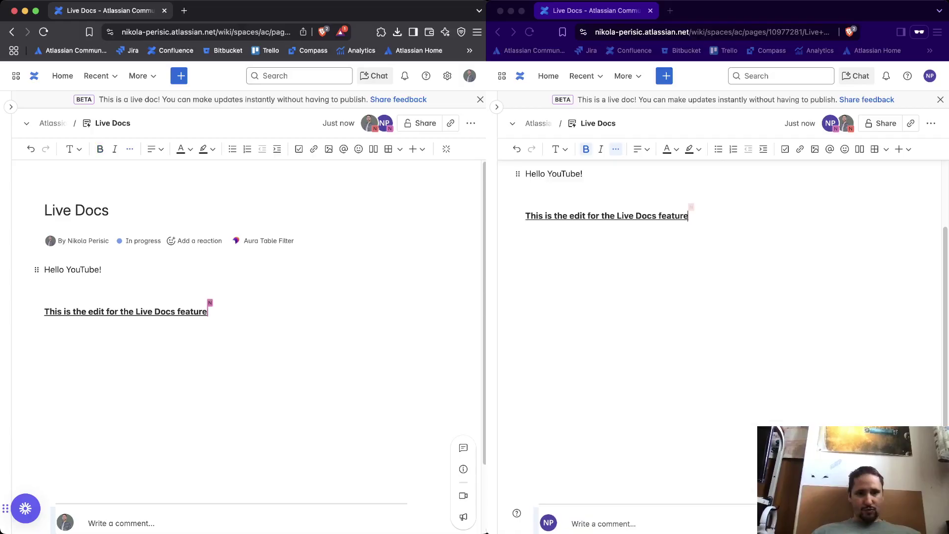
pyautogui.click(44, 352)
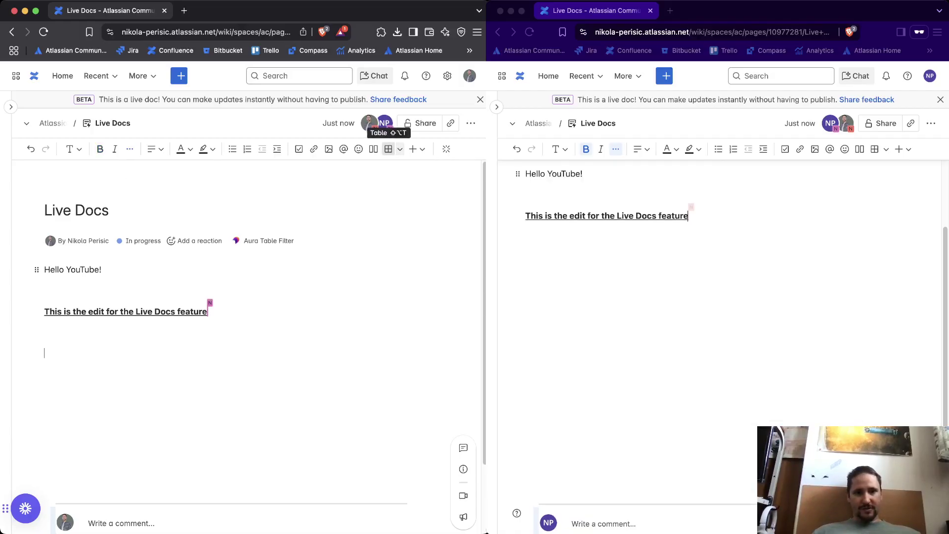
pyautogui.click(388, 149)
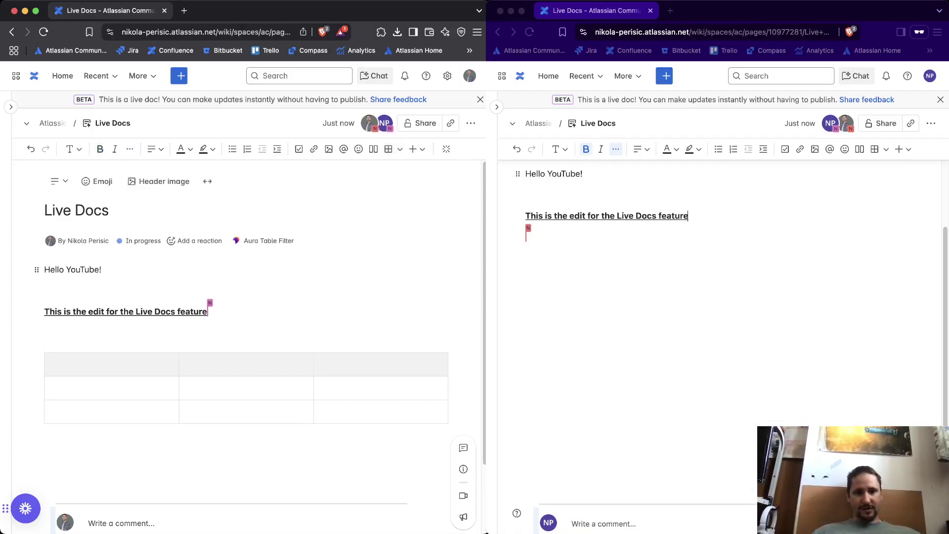
# In the first account's window, label the table's header cells "Column 1", "Column 2" and "Column 3"
pyautogui.click(45, 290)
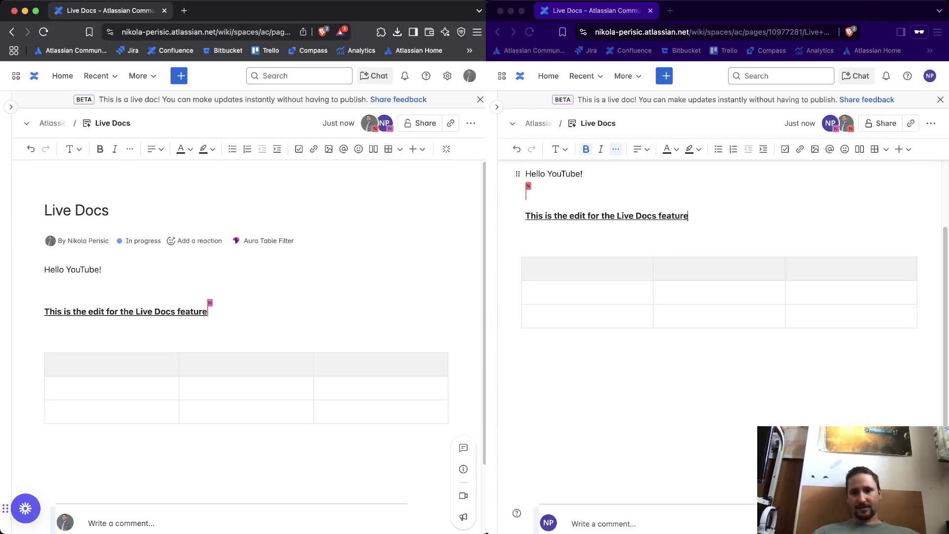
pyautogui.click(88, 365)
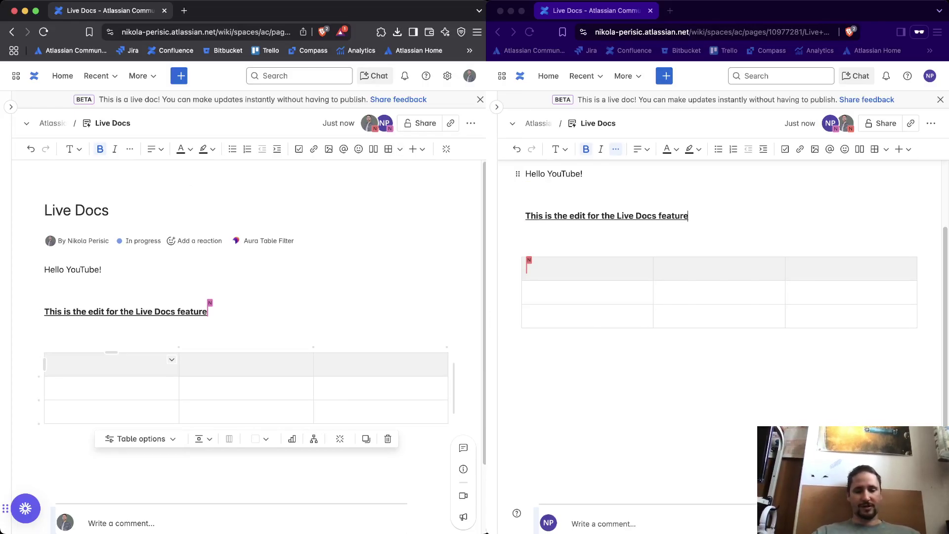
pyautogui.write('Column 1')
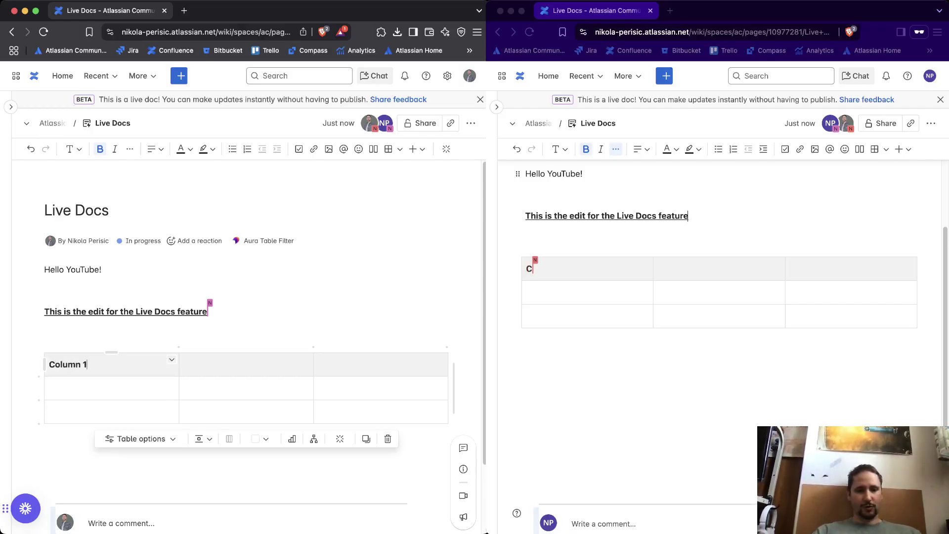
pyautogui.press('Tab')
pyautogui.write('Col')
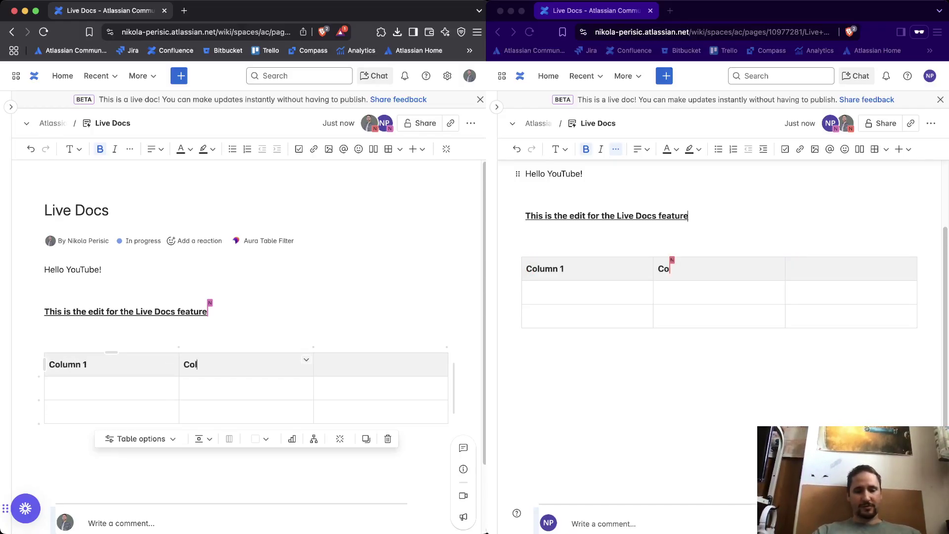
pyautogui.write('umn 2')
pyautogui.press('Tab')
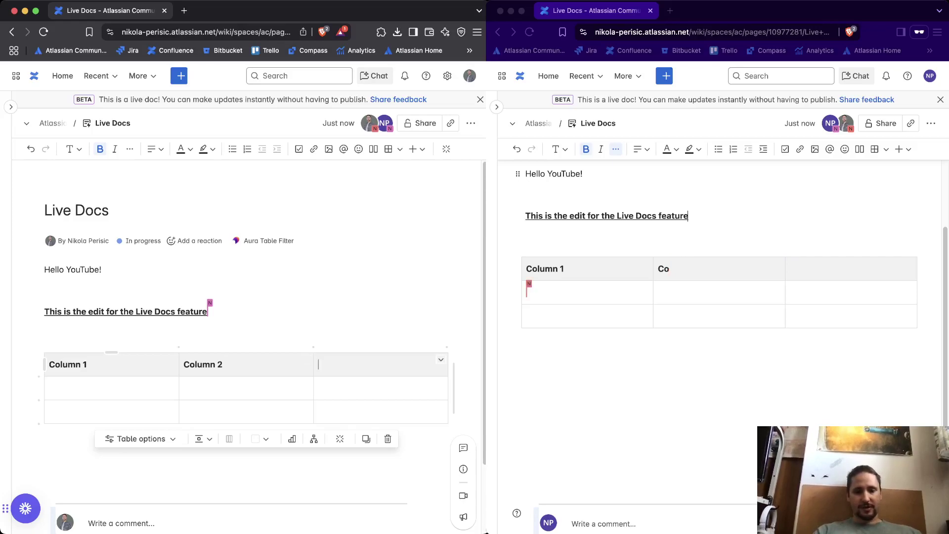
pyautogui.write('Columb')
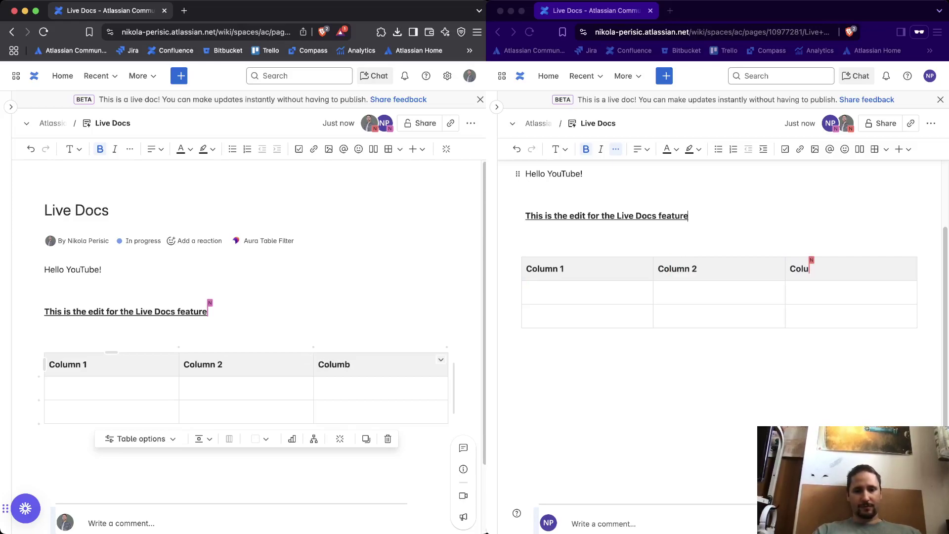
pyautogui.press('BackSpace')
pyautogui.write('n 3')
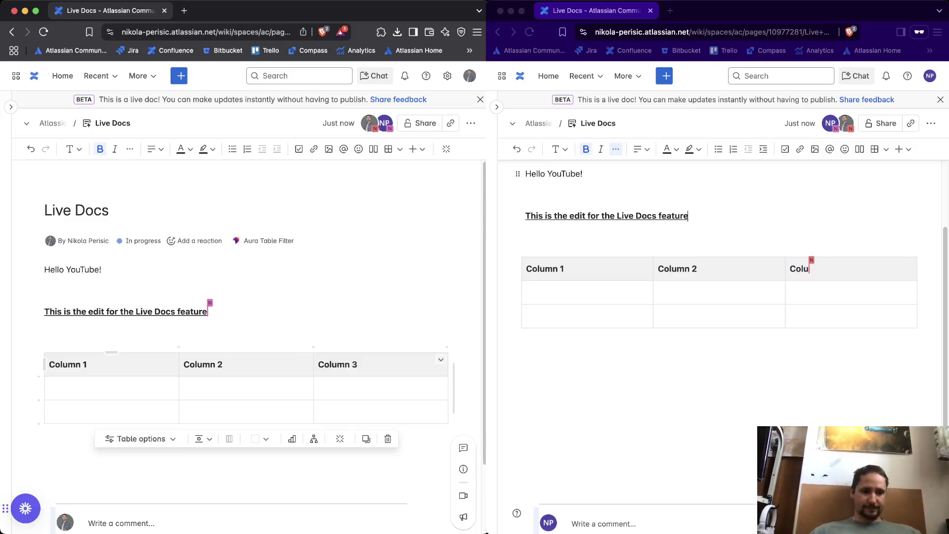
# Enter "Row 1" and "Row 2" in the two body cells of the table's first column
pyautogui.press('Tab')
pyautogui.write('R')
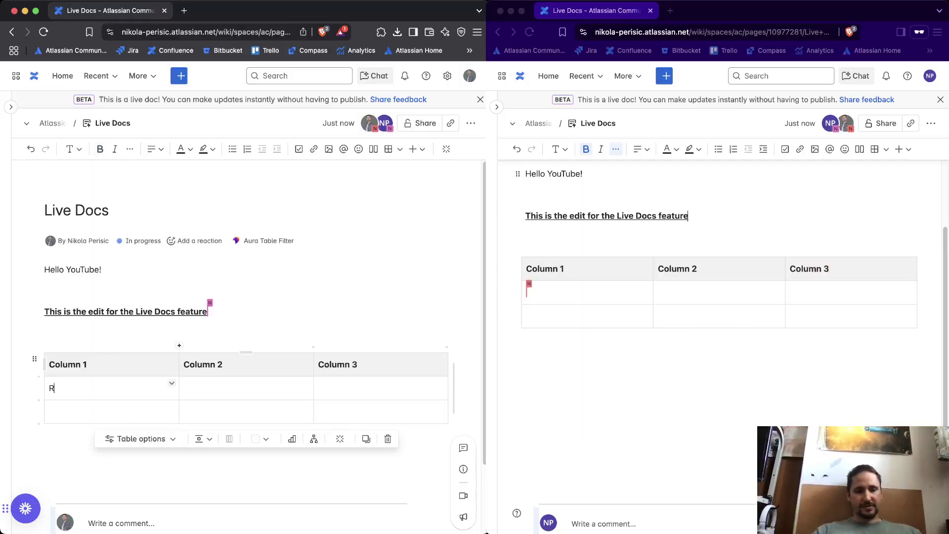
pyautogui.write('ow 1')
pyautogui.press('Tab')
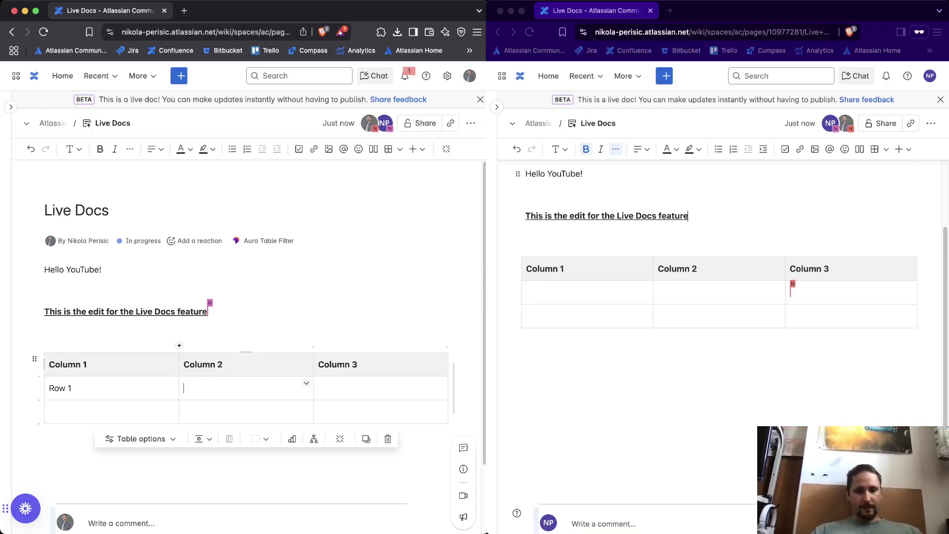
pyautogui.press('Down')
pyautogui.press('Left')
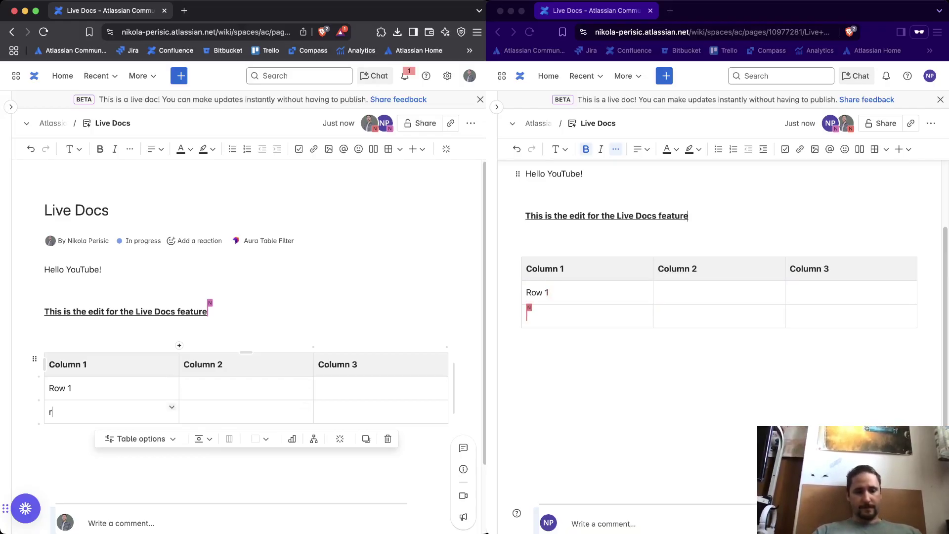
pyautogui.write('Row 2')
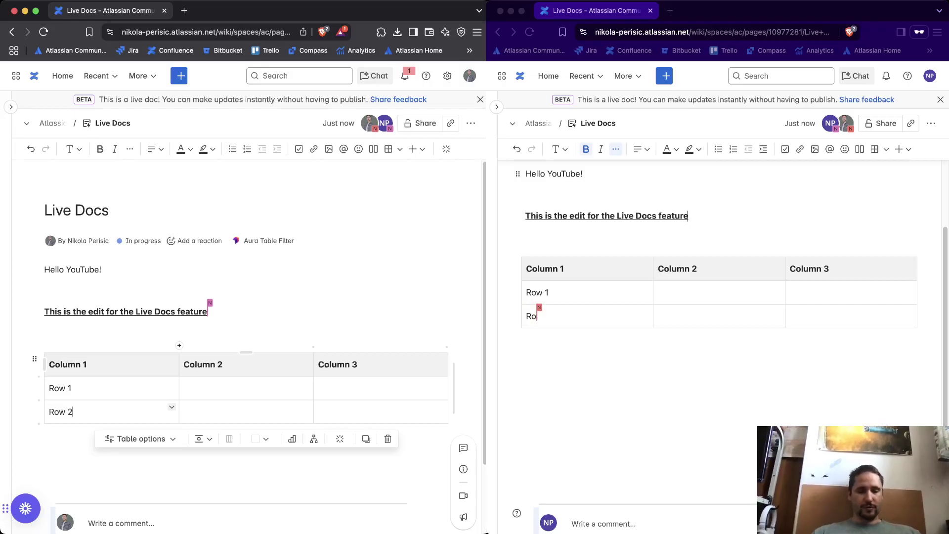
pyautogui.click(242, 388)
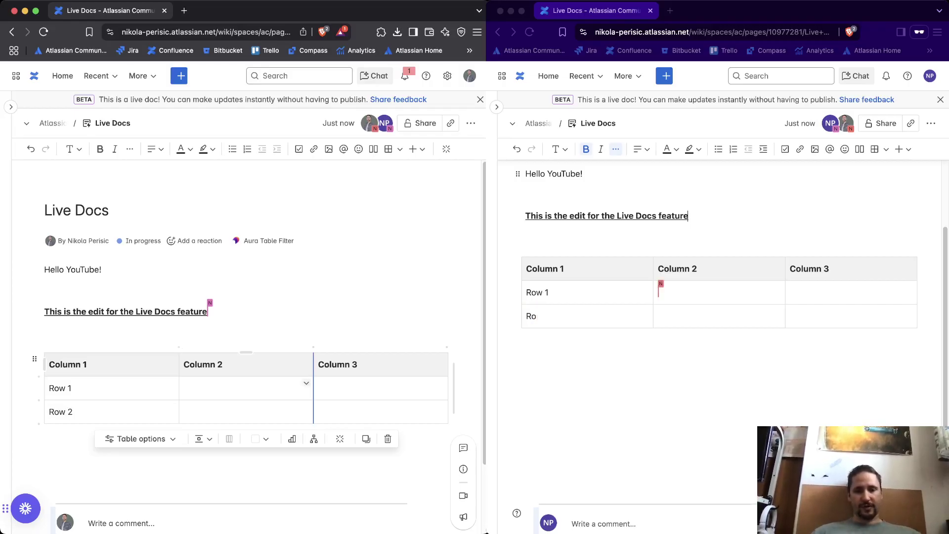
# From the second account's window, select the table's header row and insert a chart based on the table
pyautogui.click(707, 295)
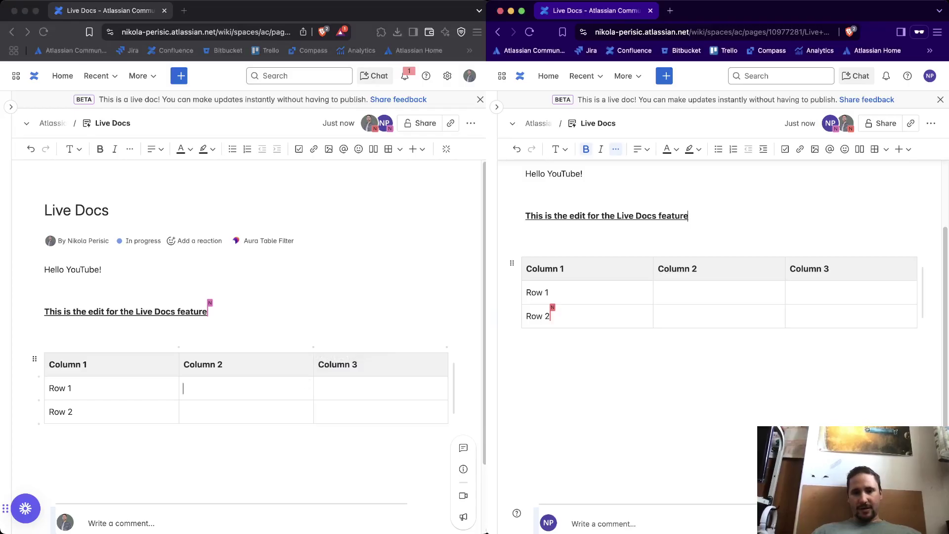
pyautogui.moveTo(526, 269); pyautogui.dragTo(835, 269)
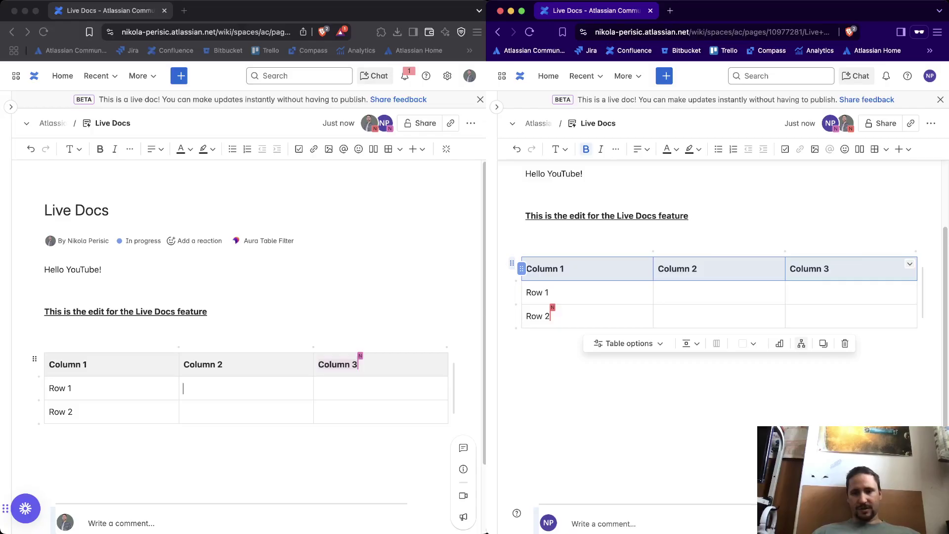
pyautogui.click(780, 343)
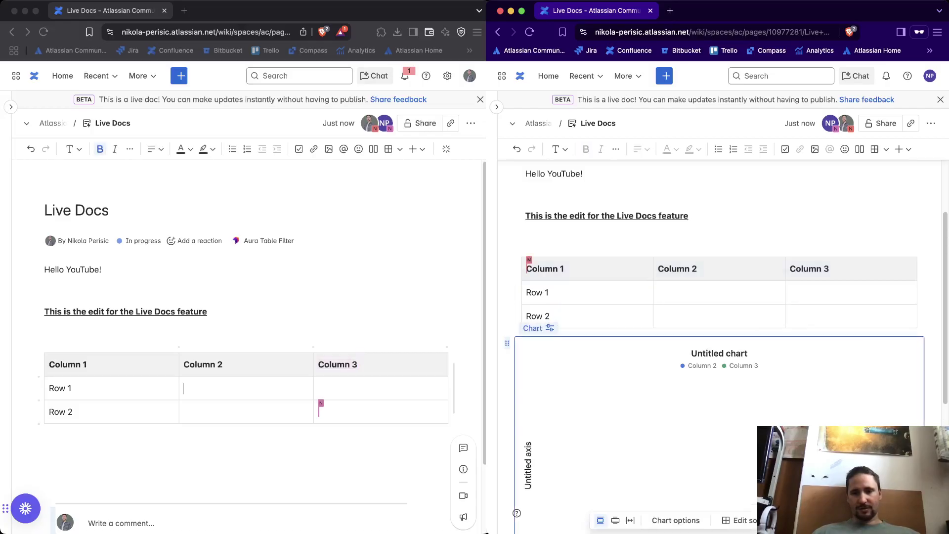
pyautogui.scroll(-2, 719, 346)
pyautogui.scroll(-2, 246, 347)
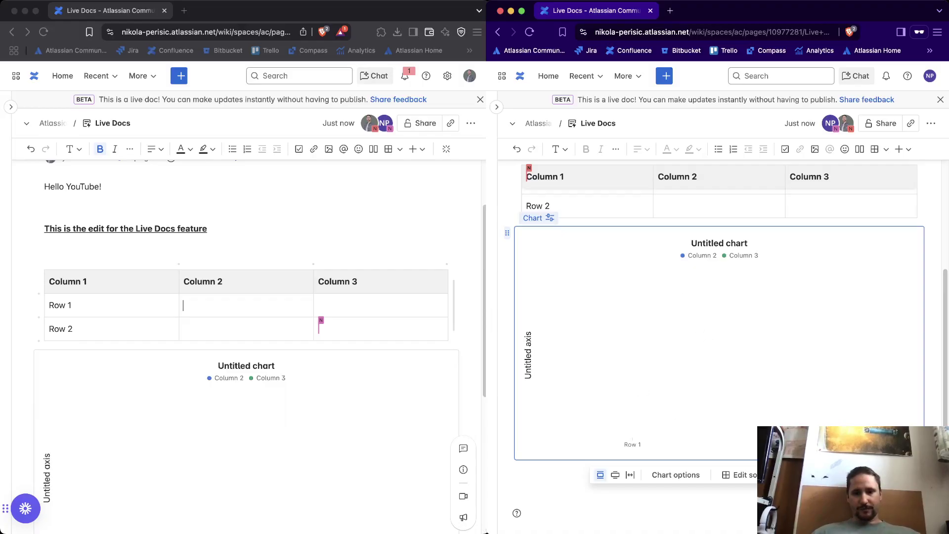
# Open the chart's options and change the chart type to Pie
pyautogui.click(676, 474)
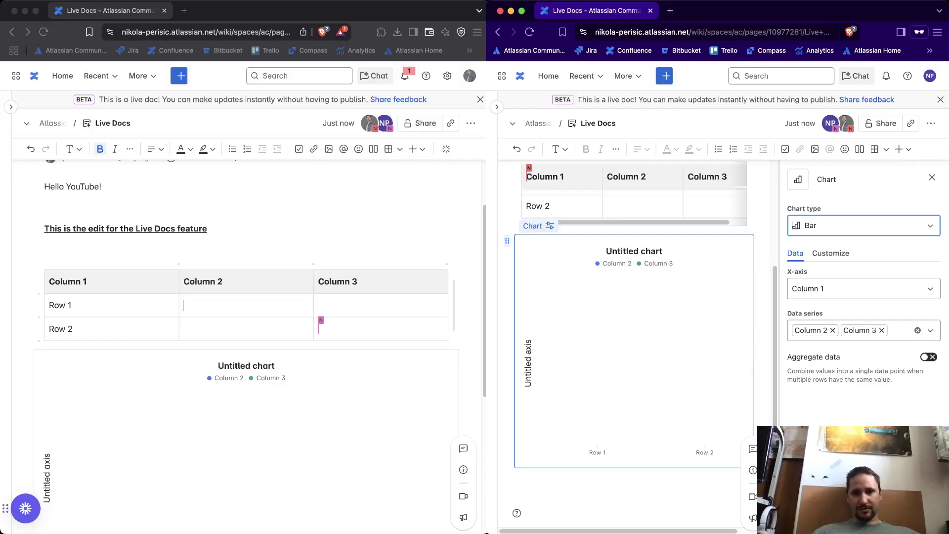
pyautogui.click(858, 226)
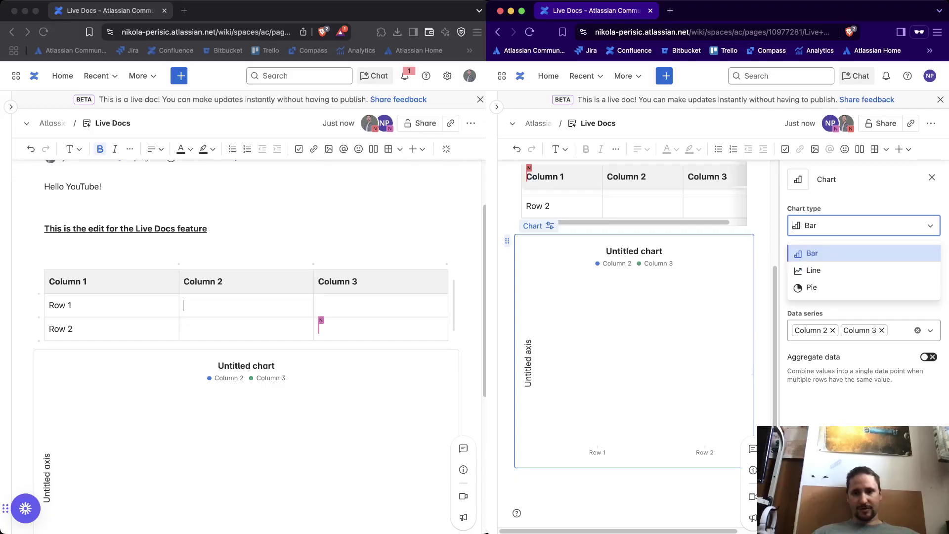
pyautogui.press('Down')
pyautogui.press('Down')
pyautogui.press('Return')
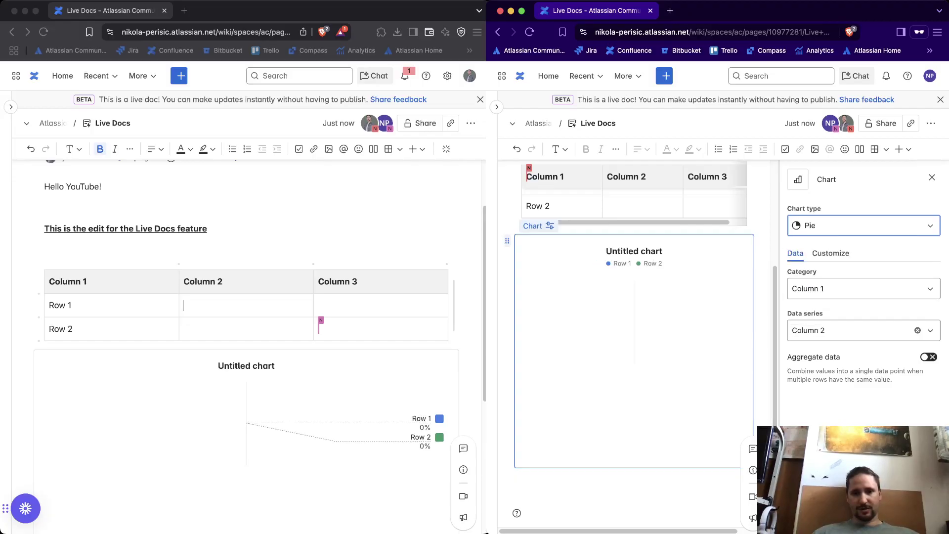
# Switch the chart type to Line
pyautogui.press('Down')
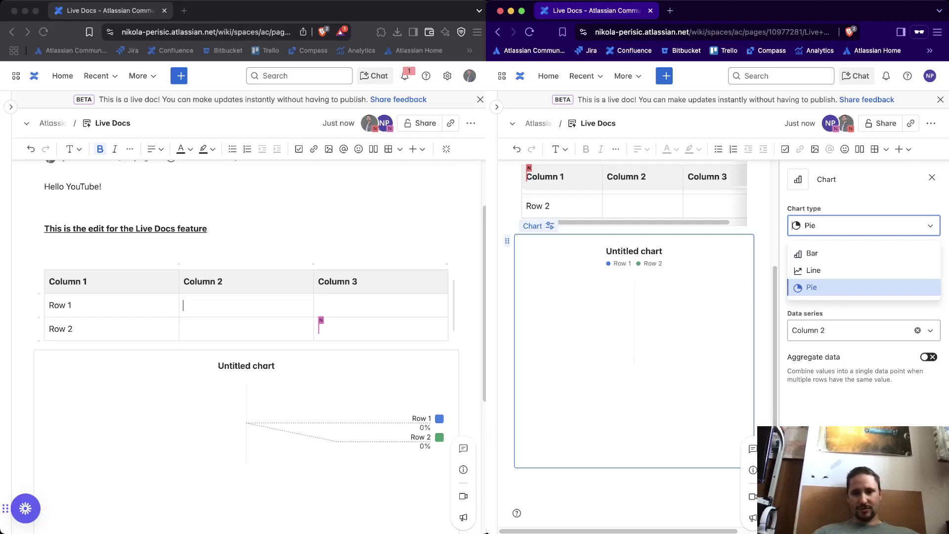
pyautogui.press('Up')
pyautogui.press('Return')
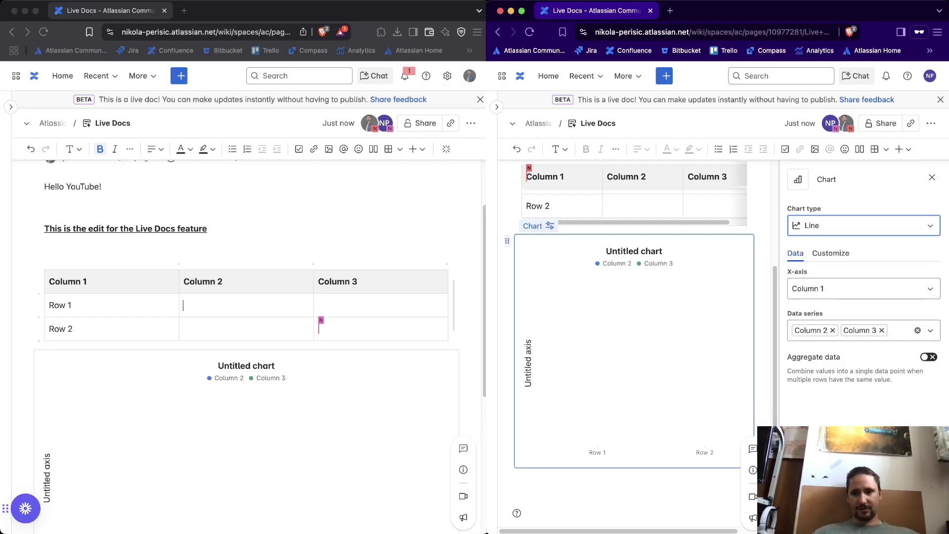
# Close the chart's options and delete the chart below the table in the second account's window
pyautogui.press('Escape')
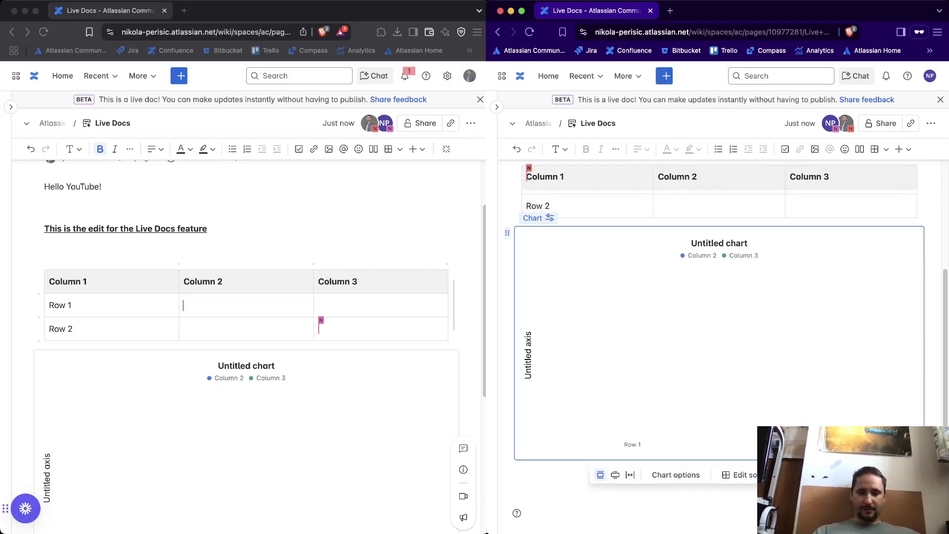
pyautogui.press('BackSpace')
pyautogui.scroll(-2, 246, 346)
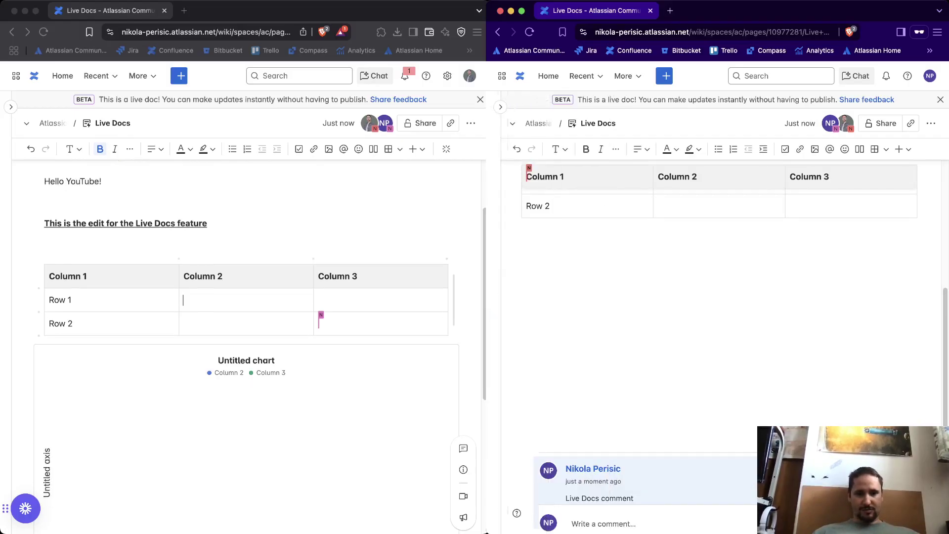
pyautogui.click(381, 191)
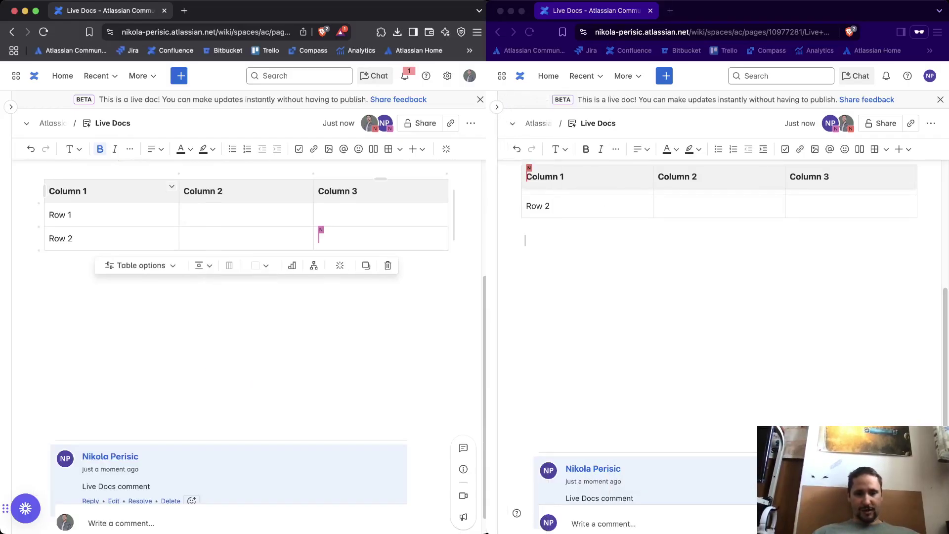
pyautogui.scroll(-1, 250, 316)
pyautogui.scroll(2, 251, 317)
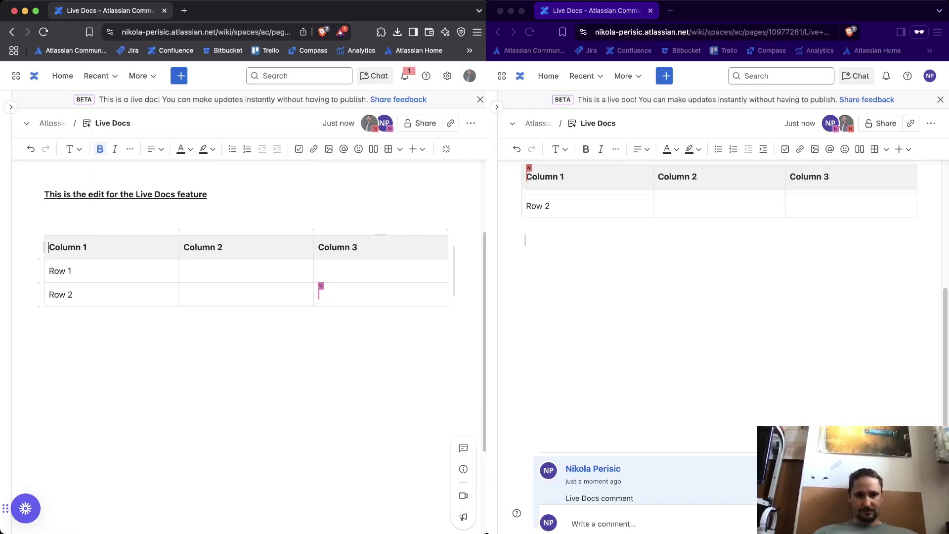
pyautogui.scroll(1, 246, 317)
pyautogui.click(45, 392)
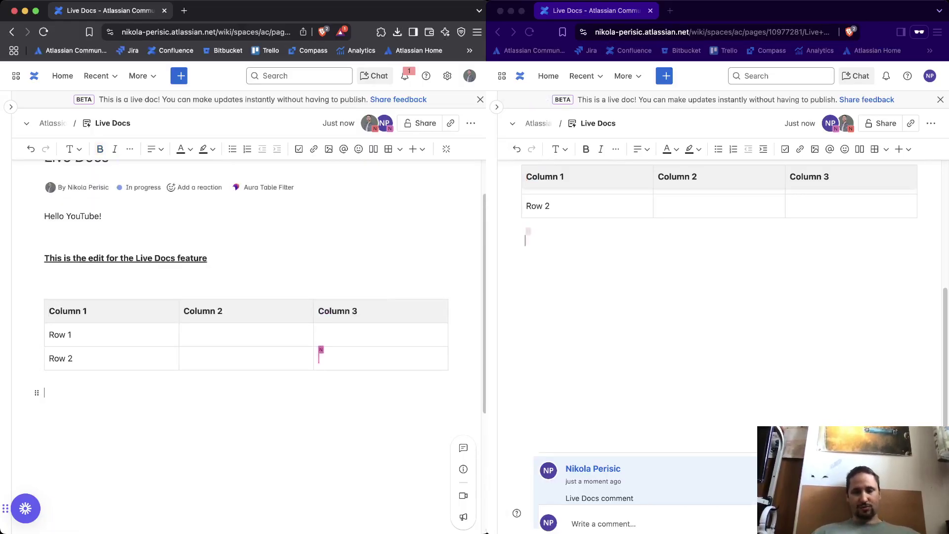
pyautogui.click(525, 240)
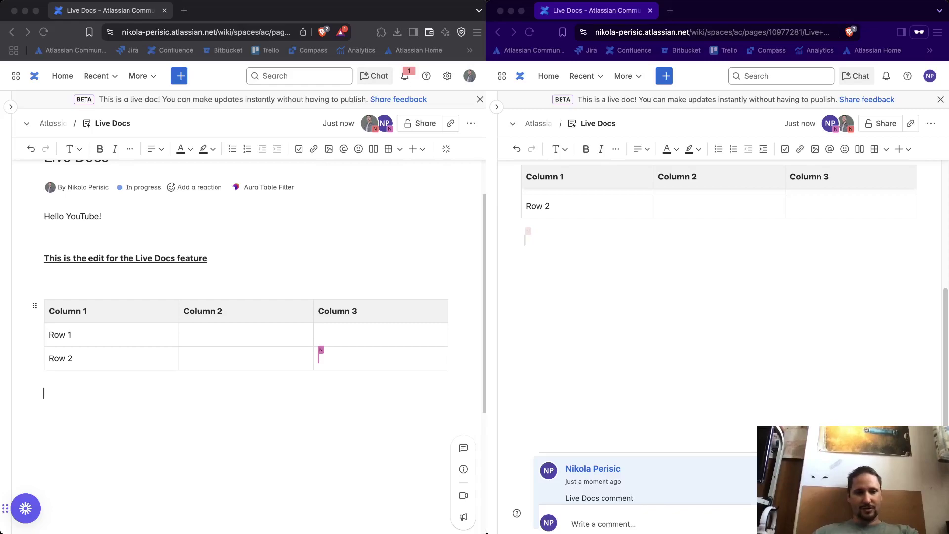
# In the first account's window, start a new comment at the end of the page and dismiss the Loom video suggestion
pyautogui.scroll(-4, 247, 297)
pyautogui.scroll(-2, 247, 346)
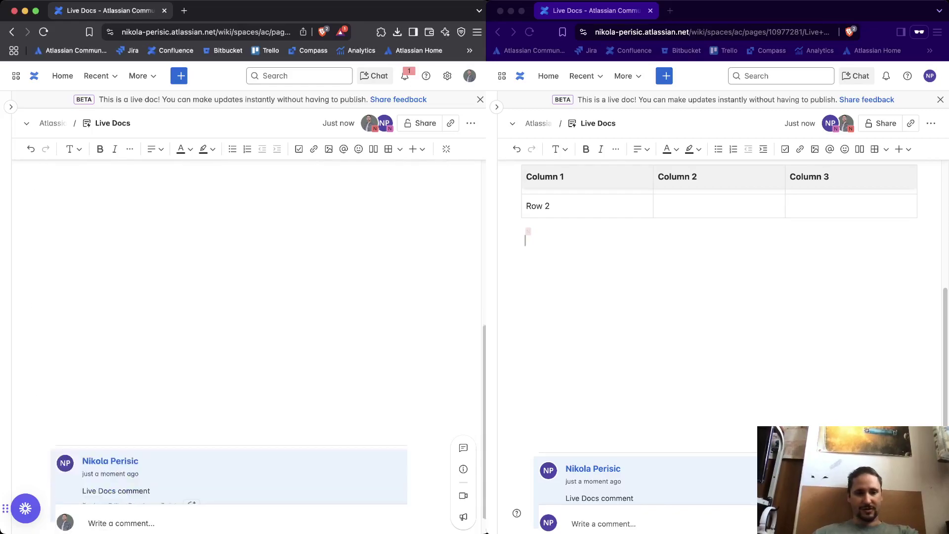
pyautogui.click(90, 481)
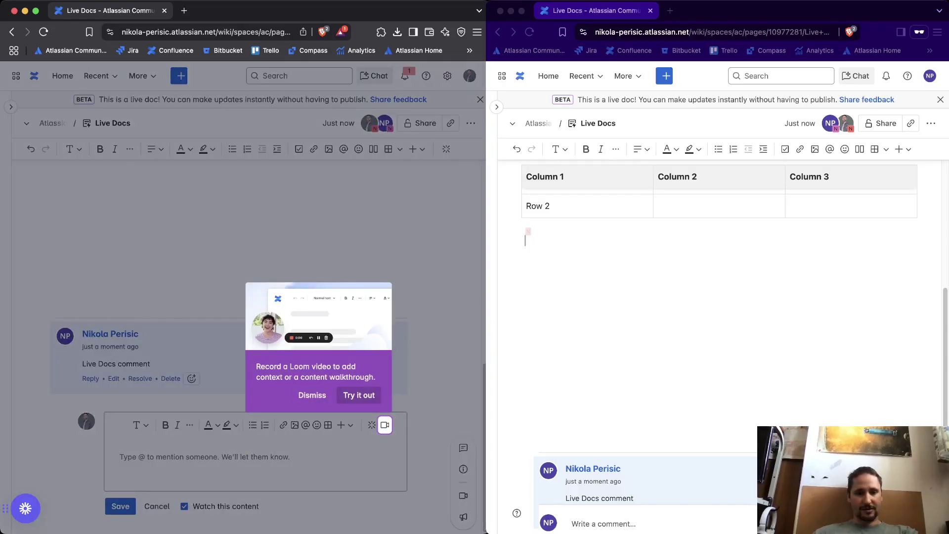
pyautogui.scroll(3, 248, 346)
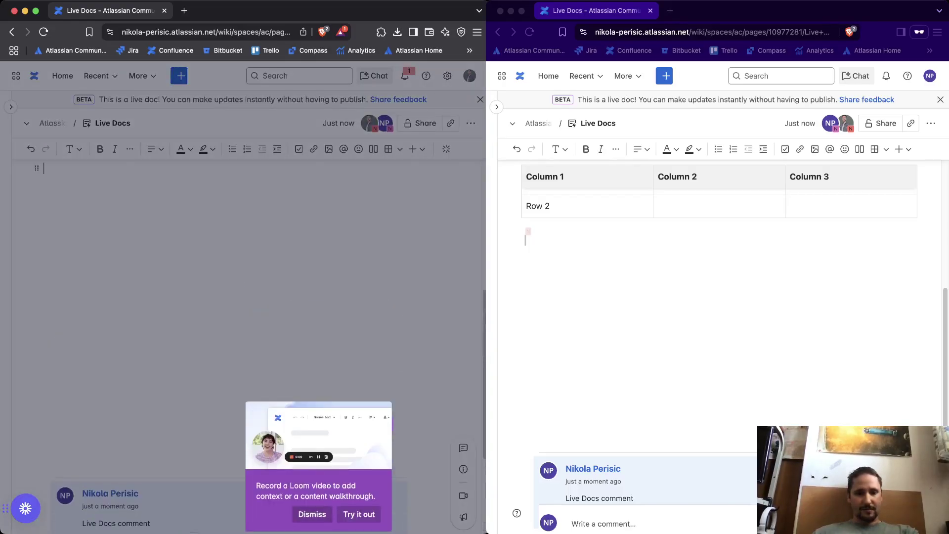
pyautogui.click(312, 514)
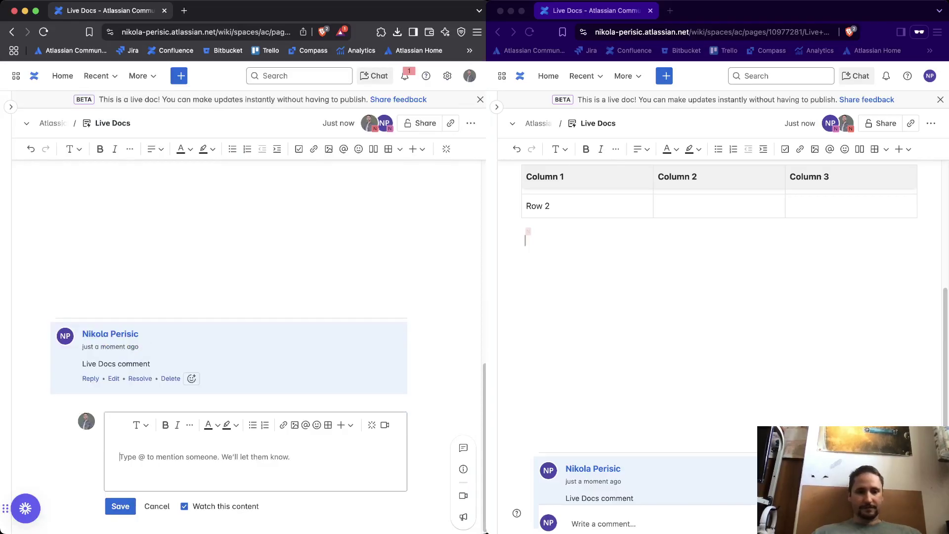
# Write the comment "What do you think about new live docs" with a mention of the second account and a question mark, and save it
pyautogui.write('W')
pyautogui.press('BackSpace')
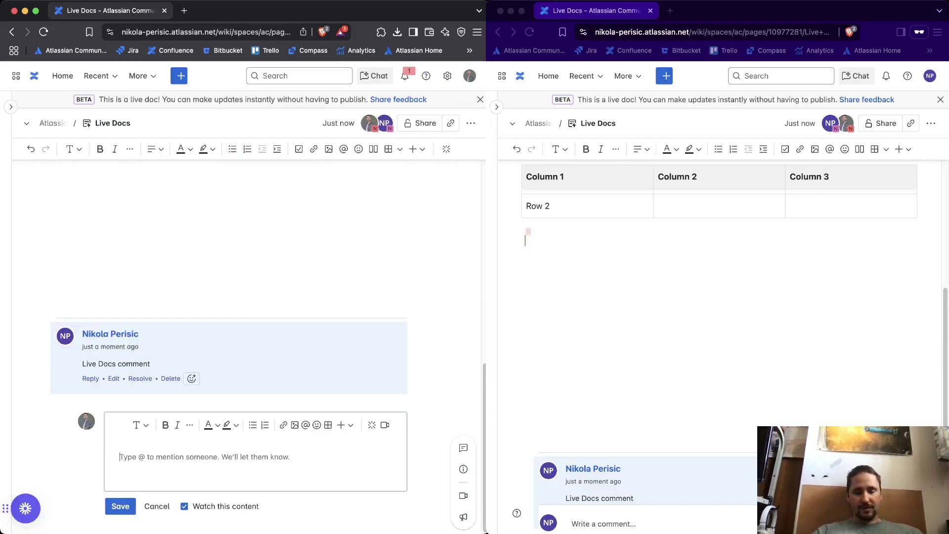
pyautogui.write('H')
pyautogui.press('BackSpace')
pyautogui.write('What ')
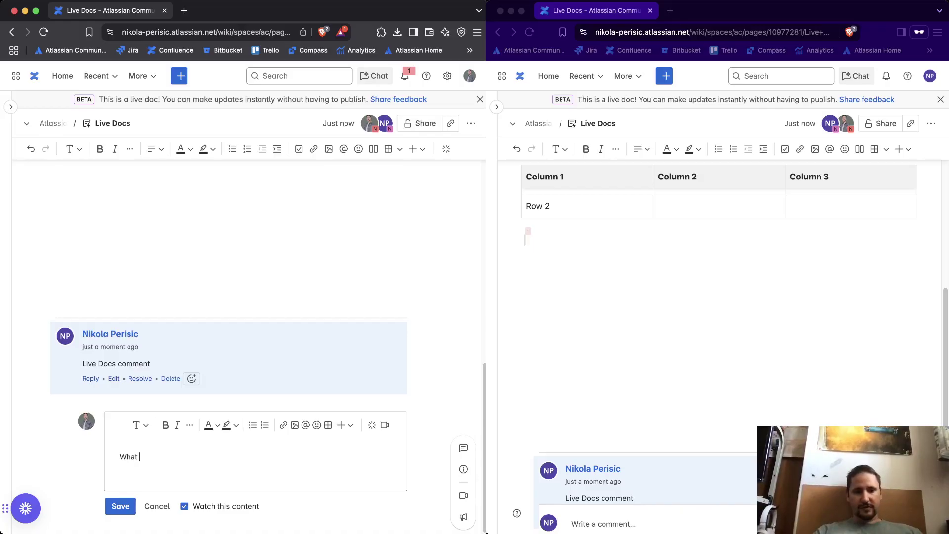
pyautogui.write('do you think about new ')
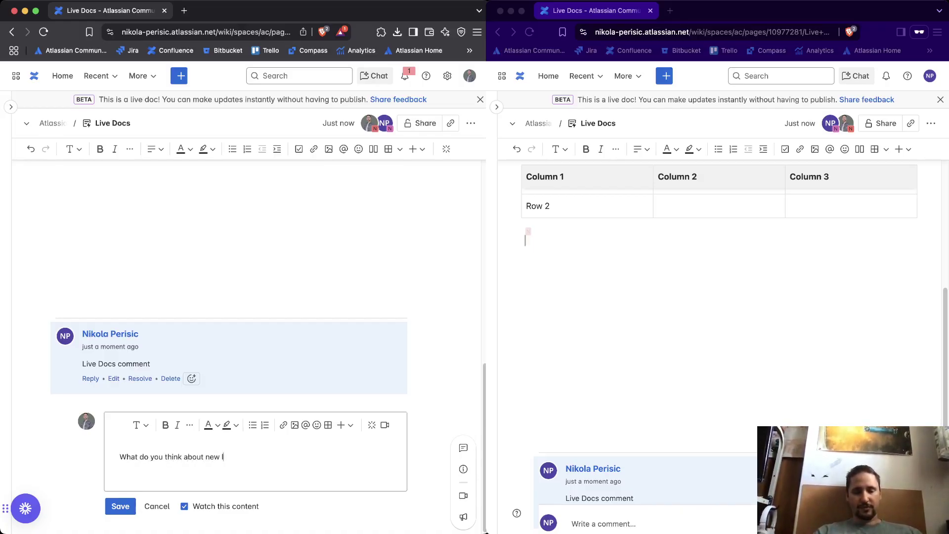
pyautogui.write('live docs @')
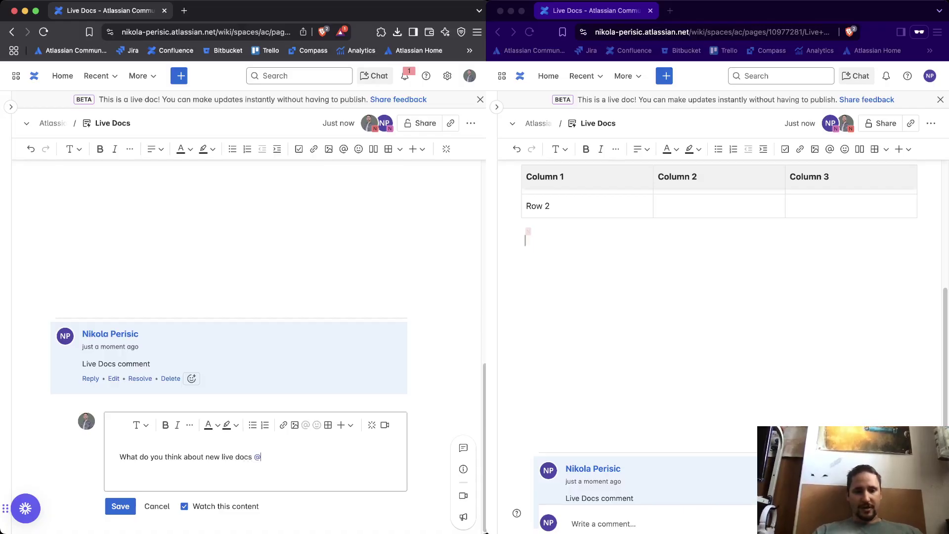
pyautogui.write('Nik')
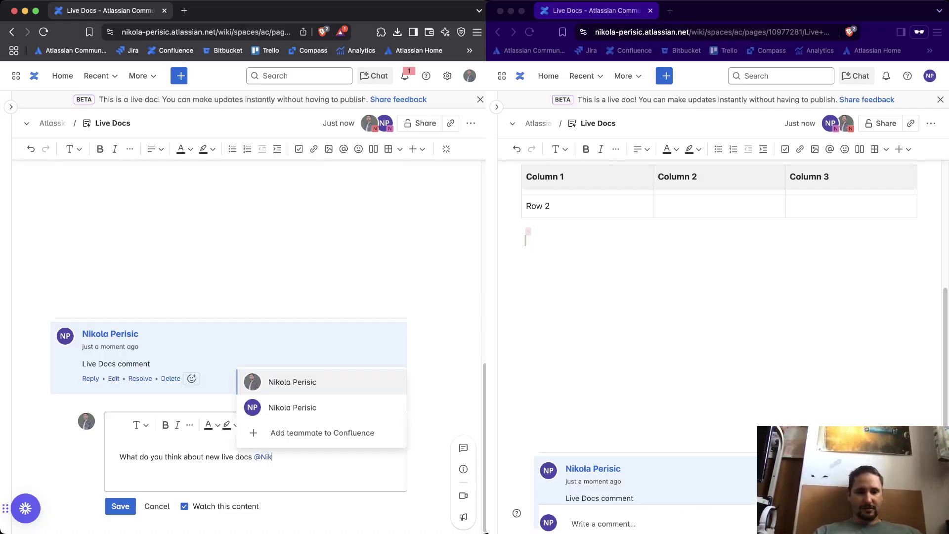
pyautogui.press('Return')
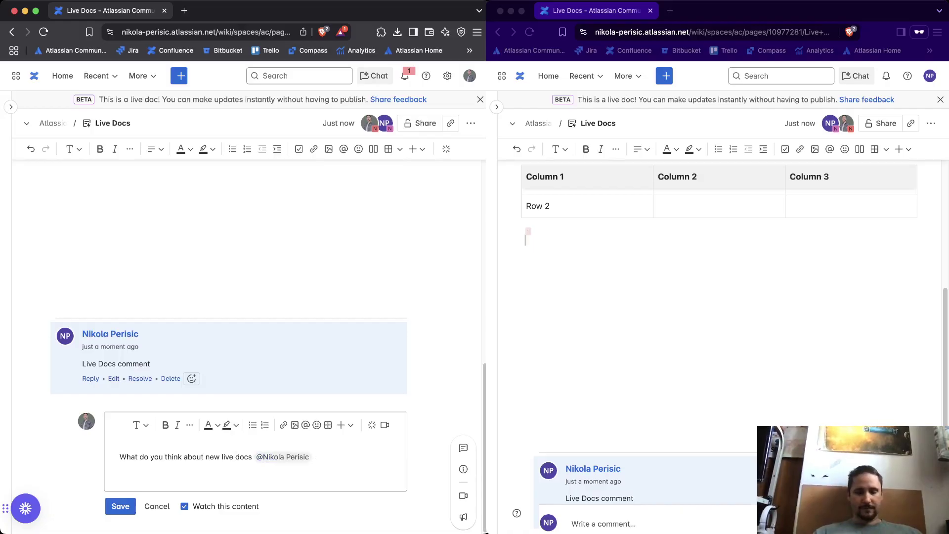
pyautogui.write('?')
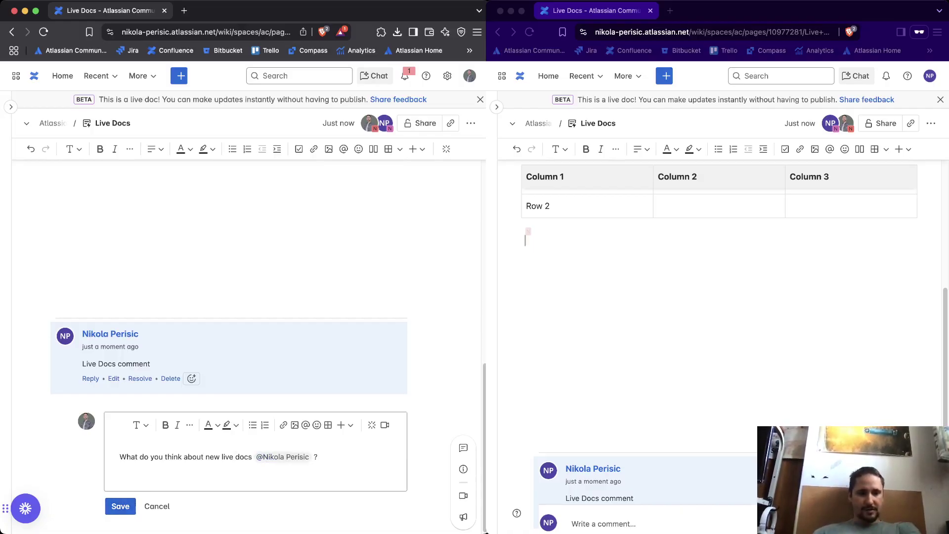
pyautogui.click(120, 507)
# In the second account's window, react to the new live docs question comment with the fire emoji
pyautogui.click(526, 240)
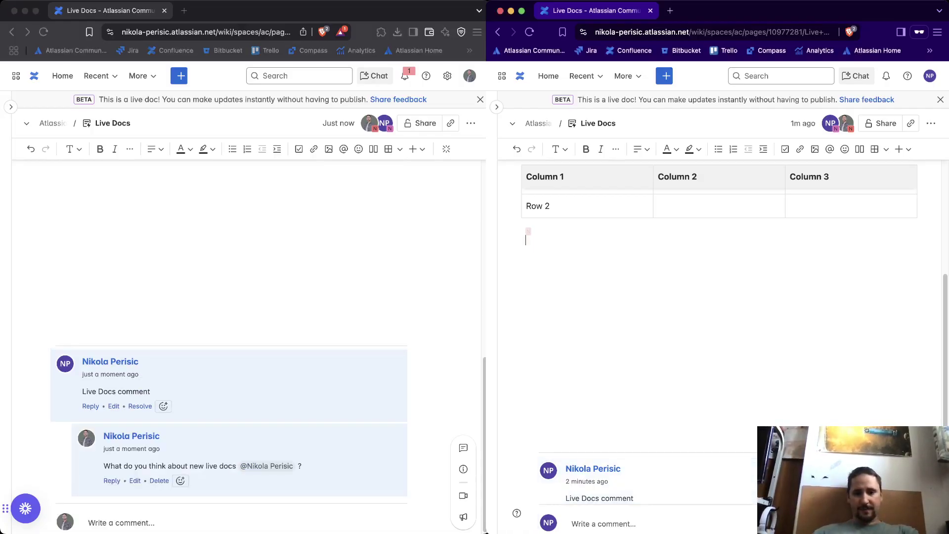
pyautogui.scroll(-5, 720, 316)
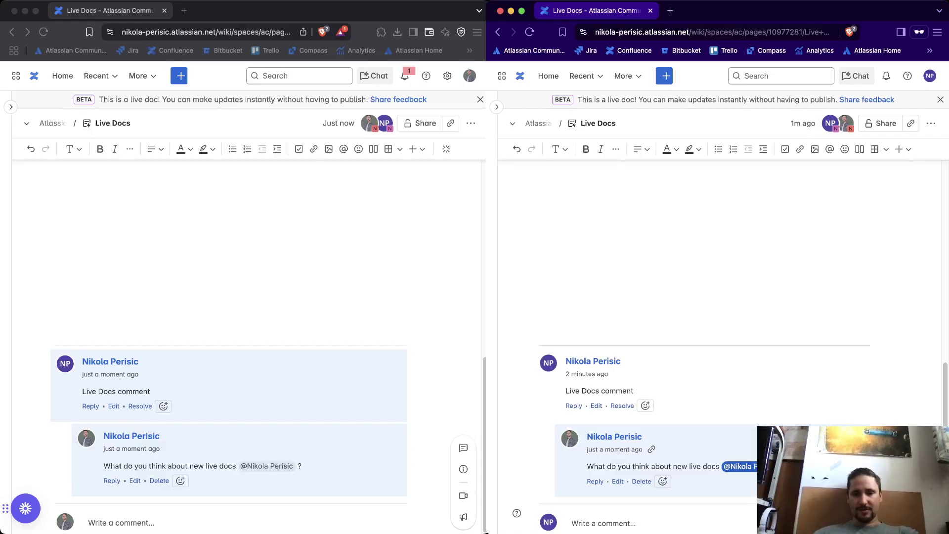
pyautogui.click(662, 481)
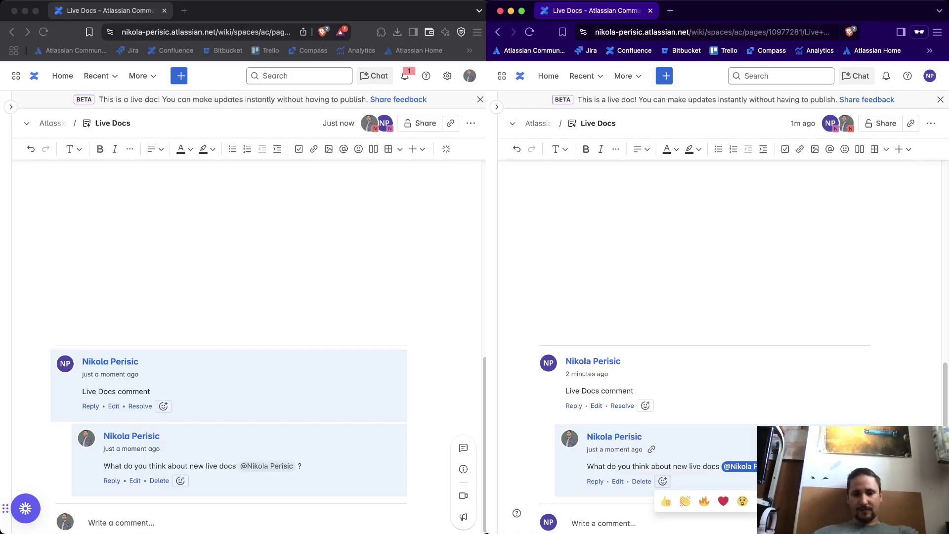
pyautogui.click(704, 501)
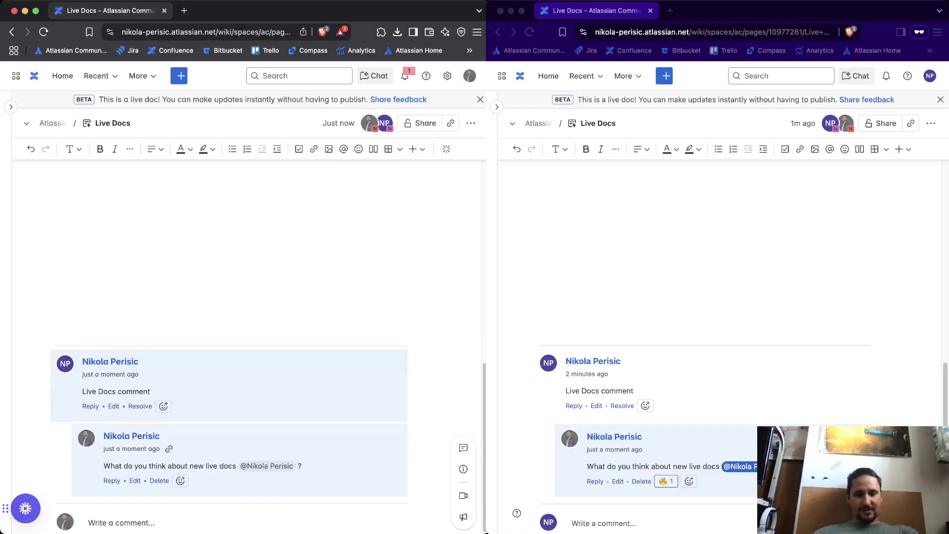
pyautogui.scroll(8, 237, 390)
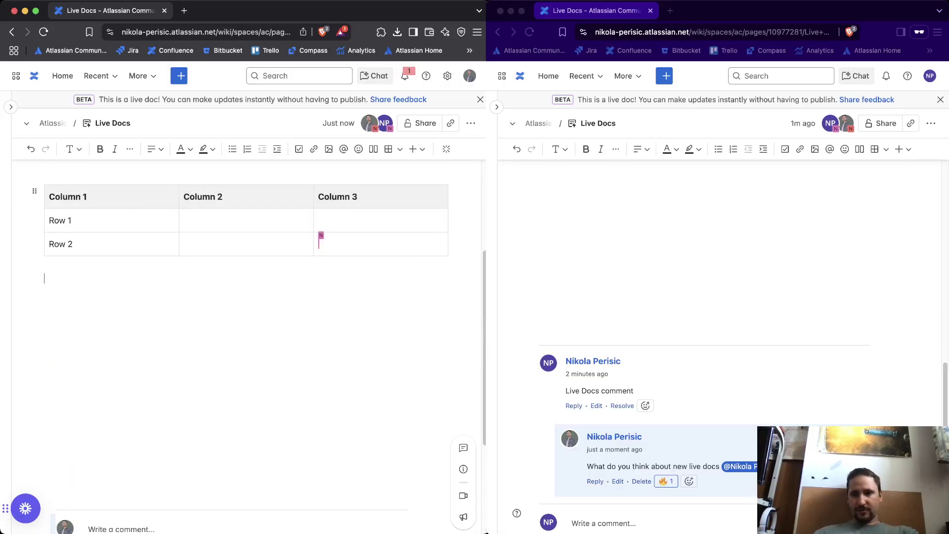
pyautogui.click(899, 149)
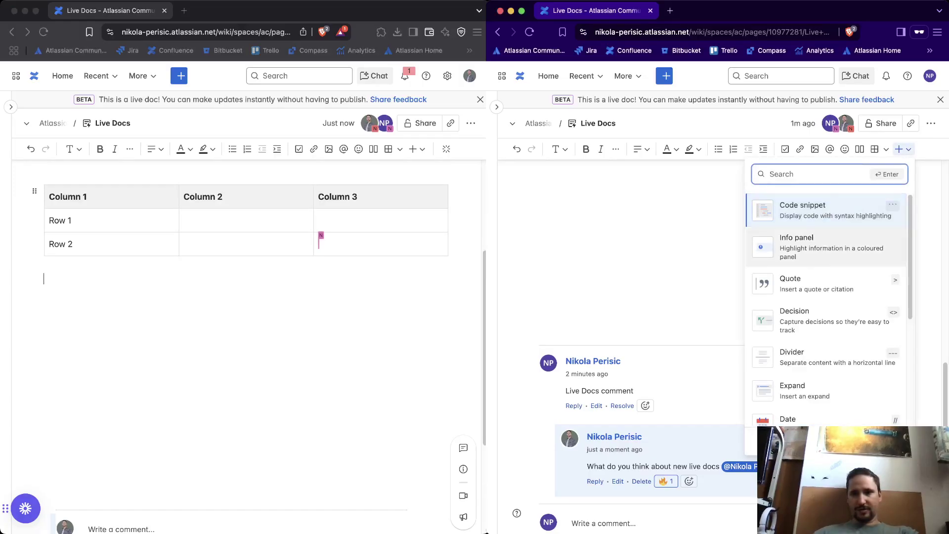
pyautogui.scroll(-5, 826, 306)
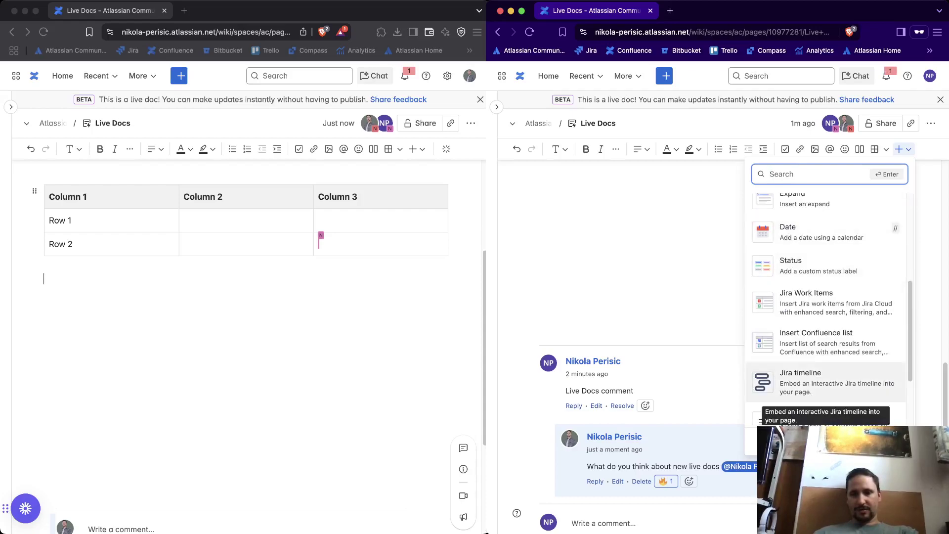
pyautogui.click(811, 380)
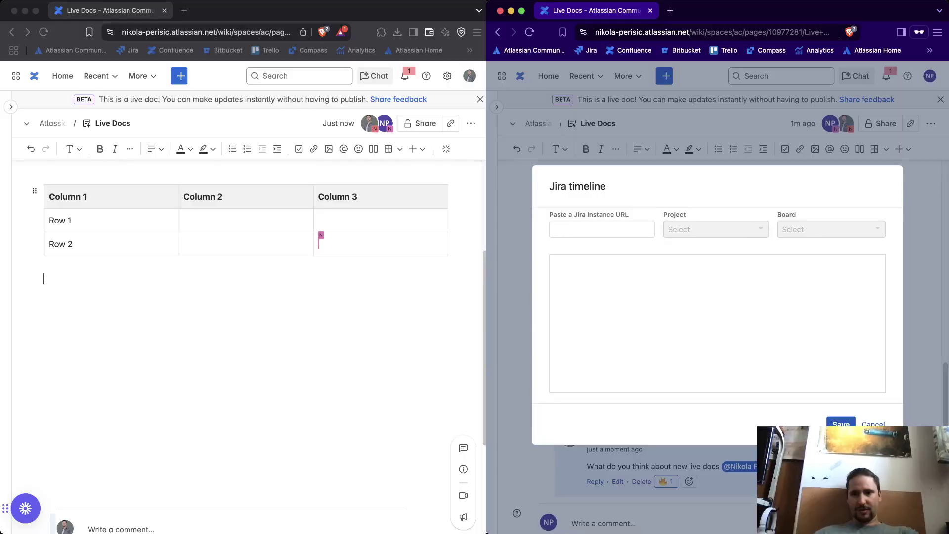
pyautogui.press('Escape')
pyautogui.press('super+grave')
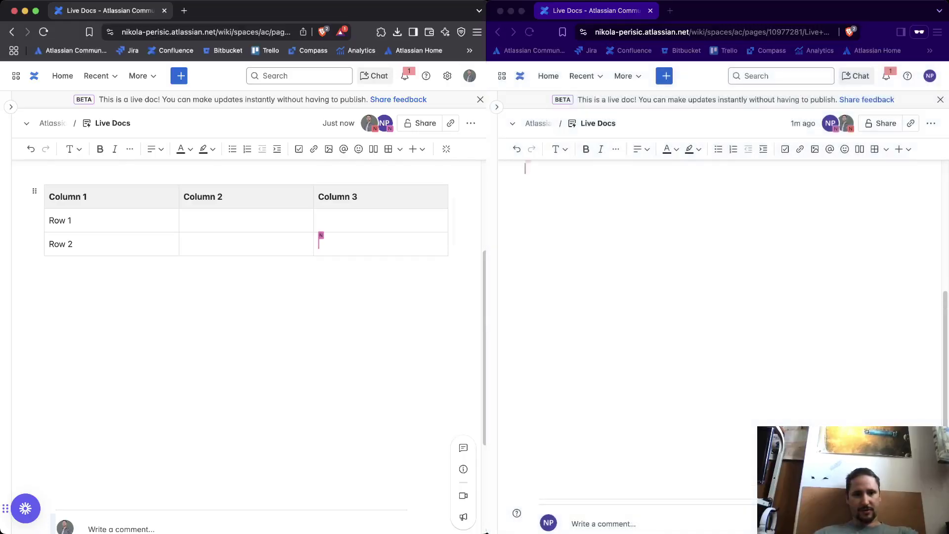
pyautogui.click(413, 149)
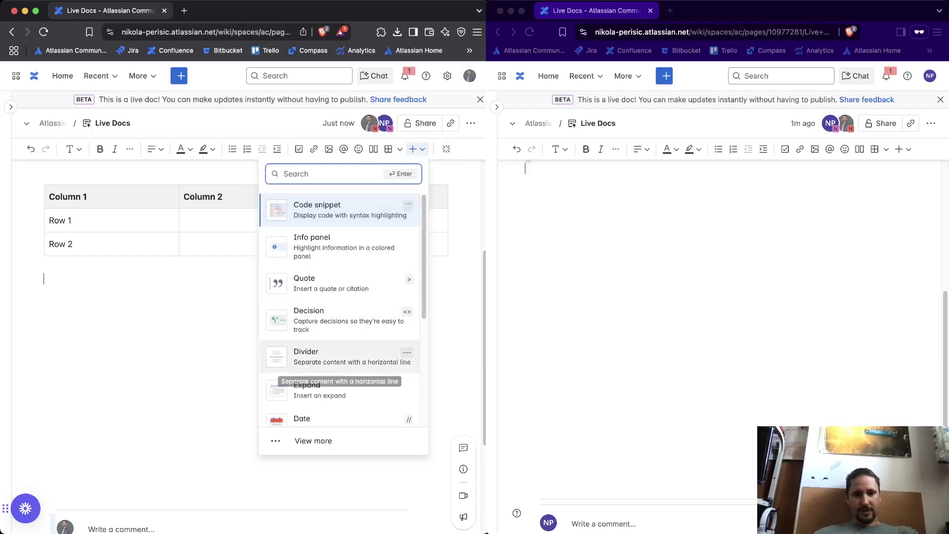
pyautogui.scroll(-3, 341, 356)
pyautogui.scroll(-2, 341, 356)
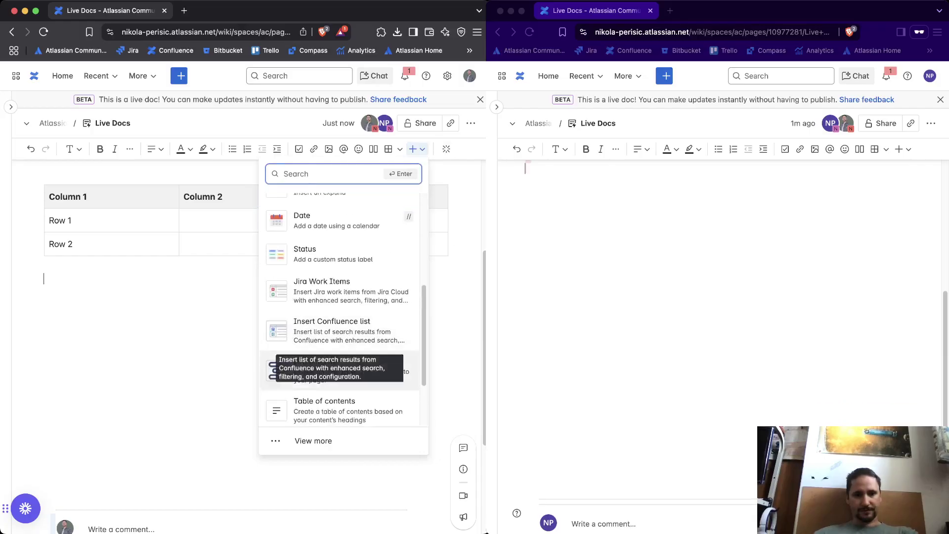
pyautogui.click(326, 376)
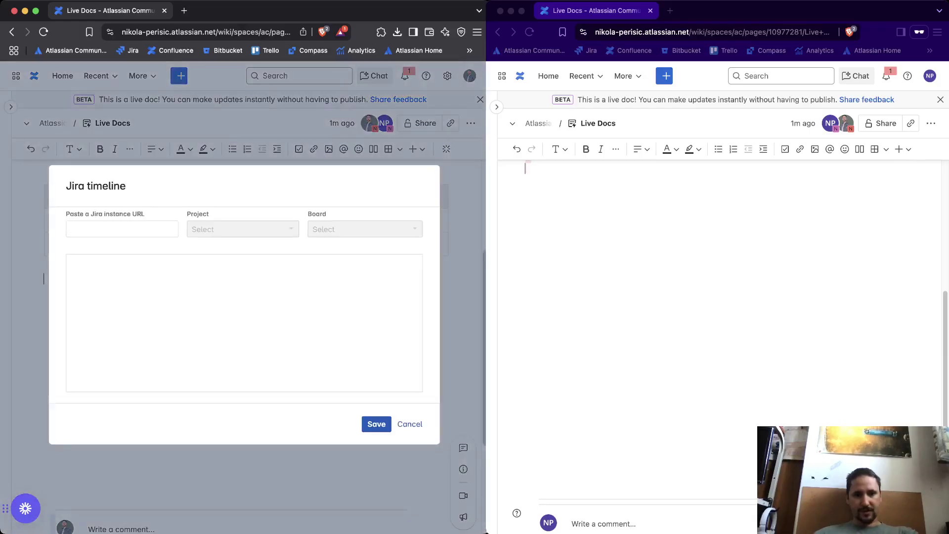
pyautogui.press('Escape')
# In the first account's window, insert a list of Jira work items from the GenAI Project Management project below the table
pyautogui.click(412, 149)
pyautogui.scroll(-2, 342, 307)
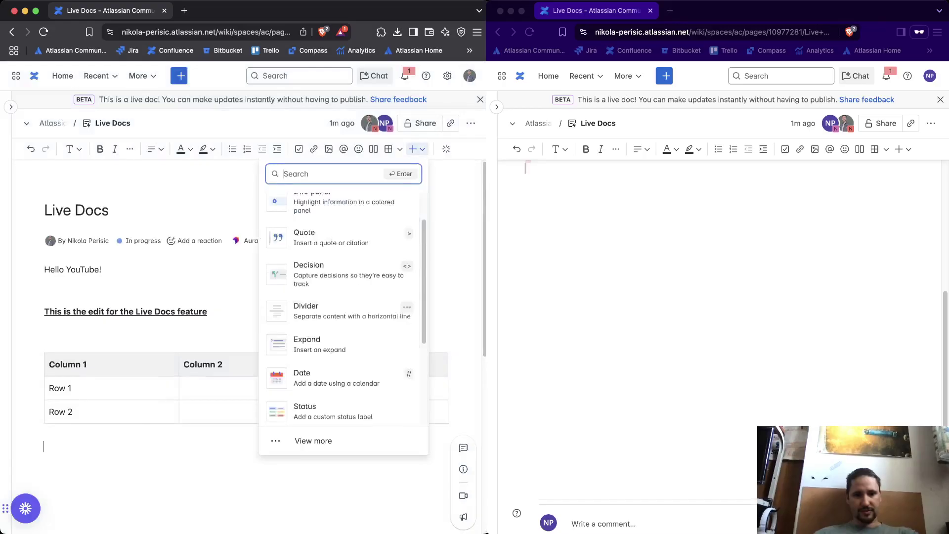
pyautogui.scroll(-3, 341, 346)
pyautogui.click(318, 358)
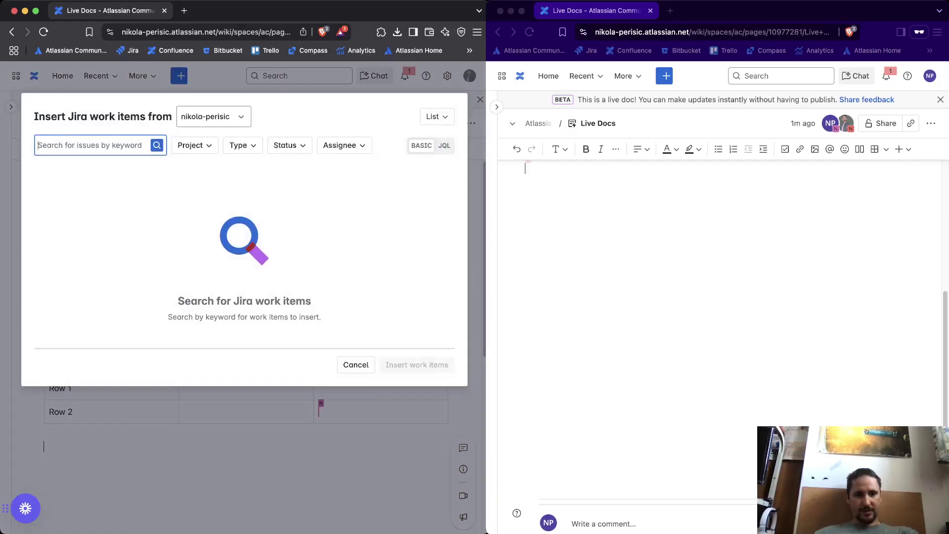
pyautogui.click(195, 145)
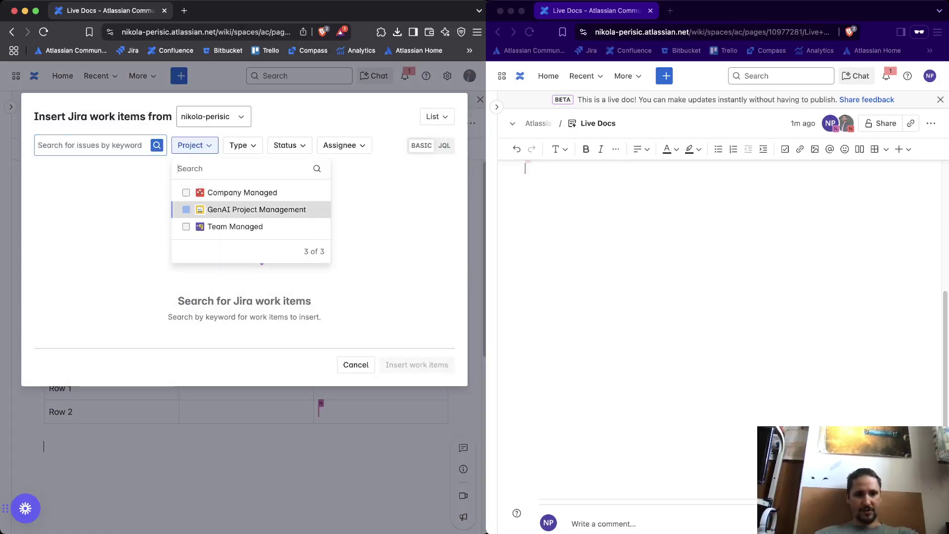
pyautogui.click(247, 209)
pyautogui.press('Escape')
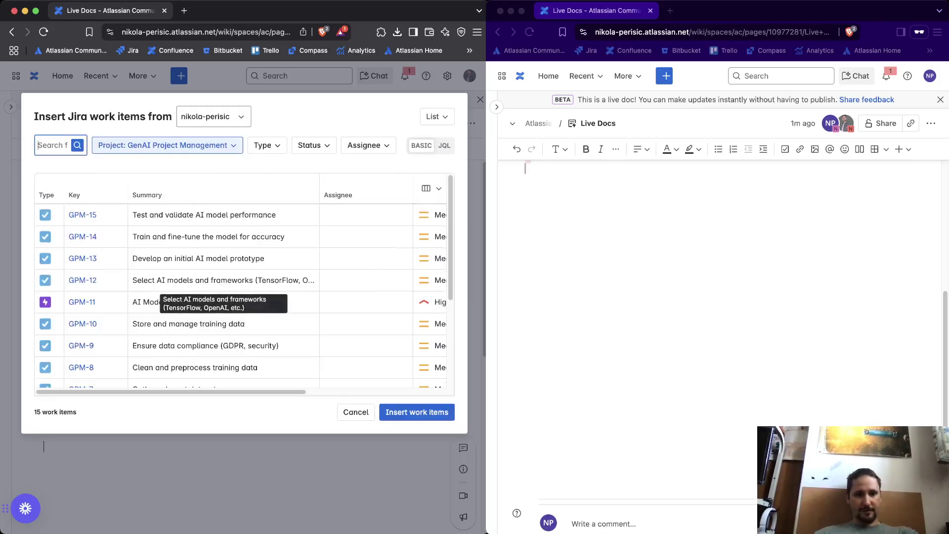
pyautogui.click(417, 412)
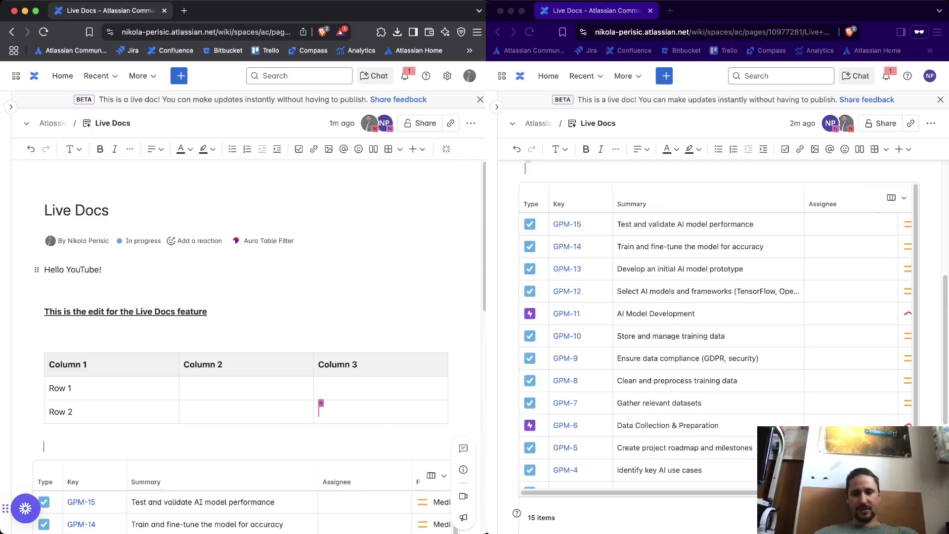
# In the second account's window, assign work item GPM-13, "Develop an initial AI model prototype", to the second account
pyautogui.scroll(-2, 715, 346)
pyautogui.scroll(2, 718, 336)
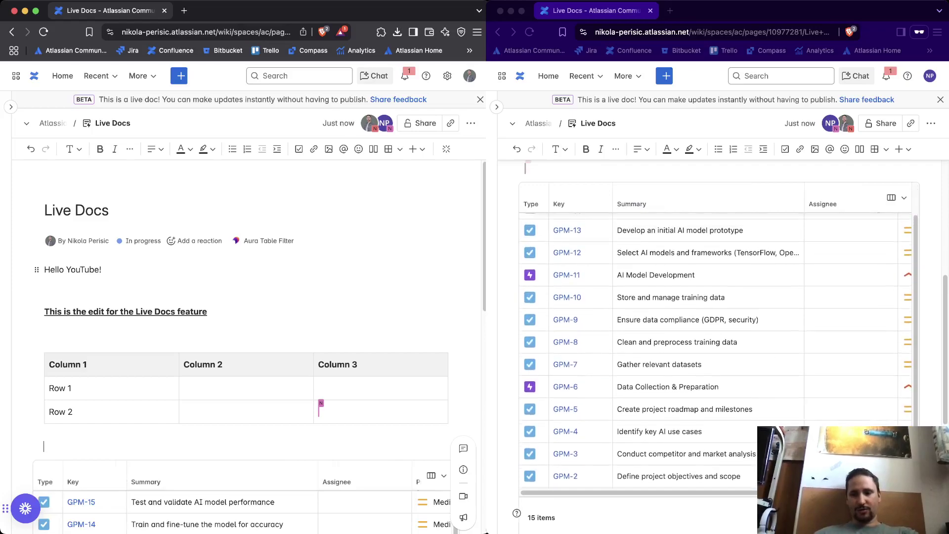
pyautogui.hscroll(5, 755, 380)
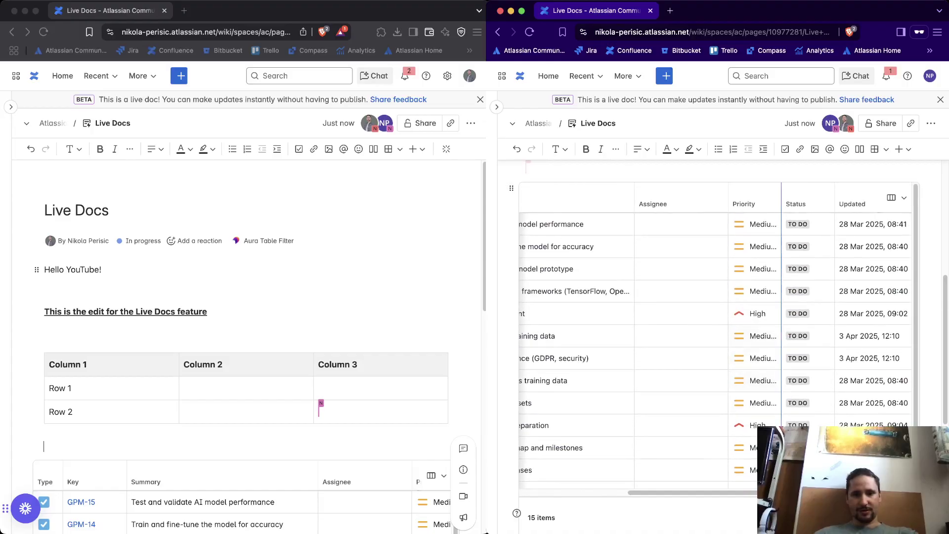
pyautogui.scroll(-5, 246, 346)
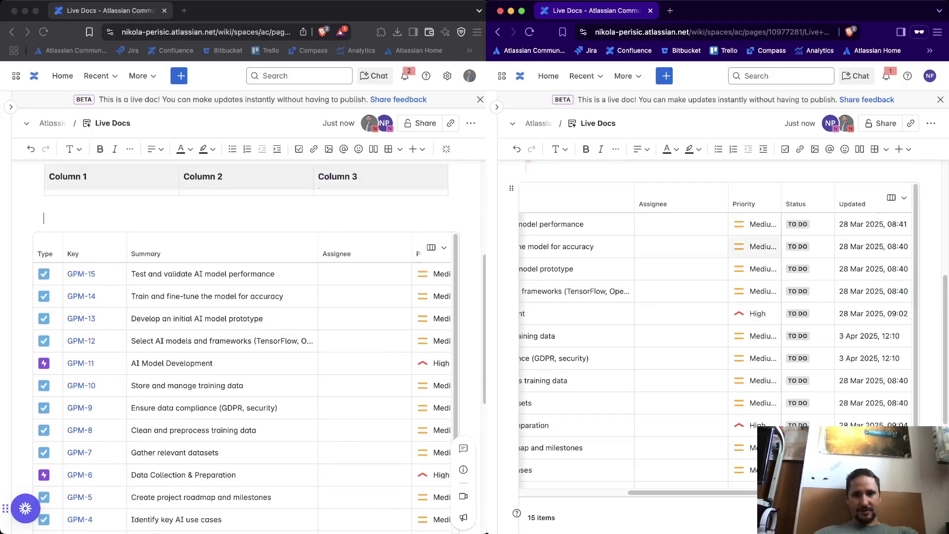
pyautogui.click(681, 268)
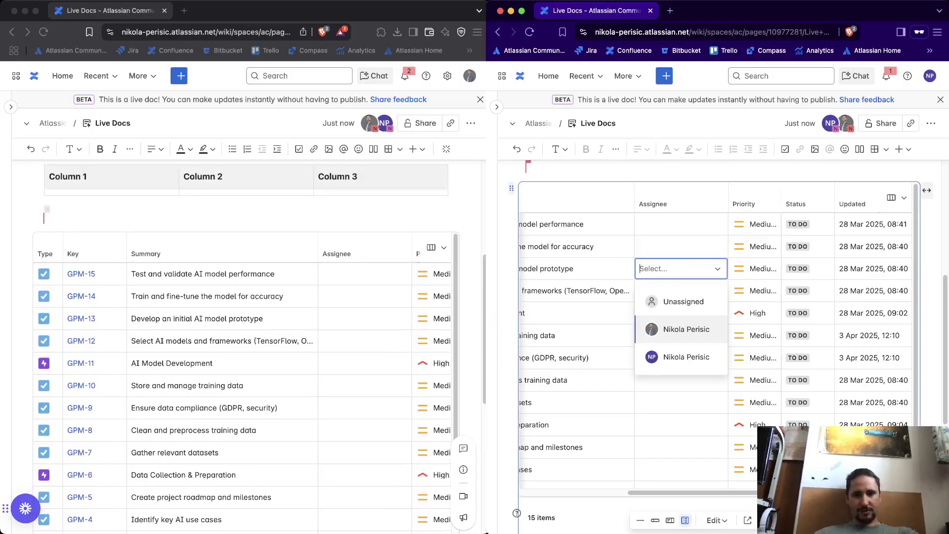
pyautogui.click(686, 357)
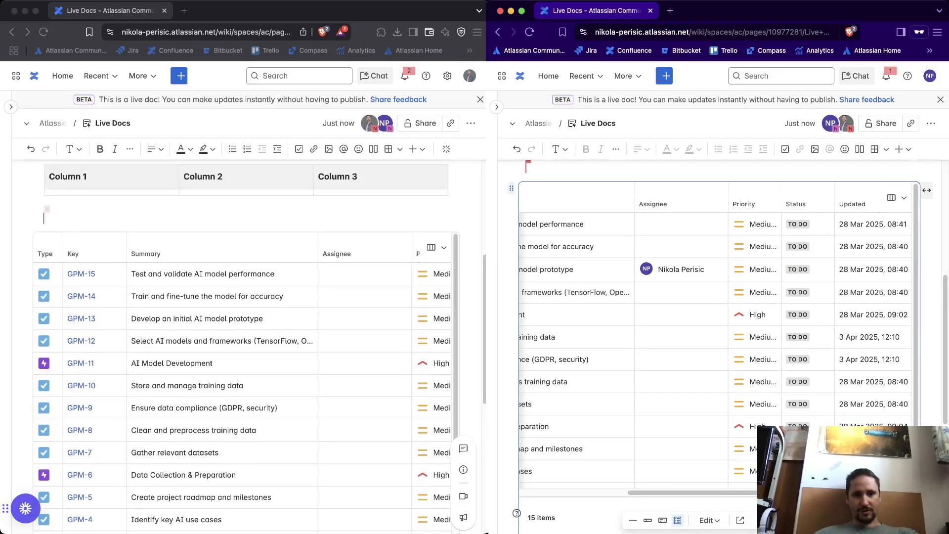
# In the first account's window, check the Jira list's assignee, priority, status and updated columns, especially for GPM-13
pyautogui.click(277, 218)
pyautogui.scroll(-1, 277, 346)
pyautogui.scroll(-4, 365, 347)
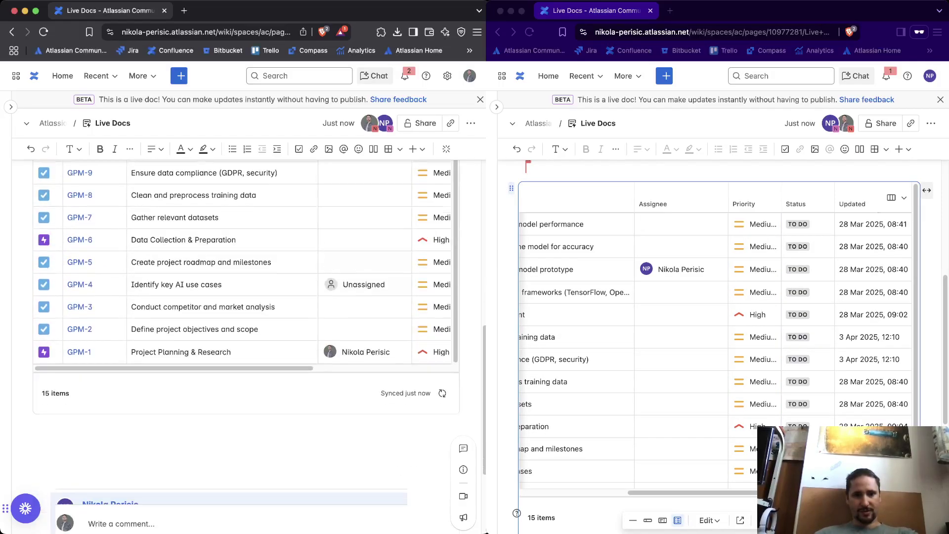
pyautogui.scroll(3, 365, 300)
pyautogui.scroll(8, 365, 300)
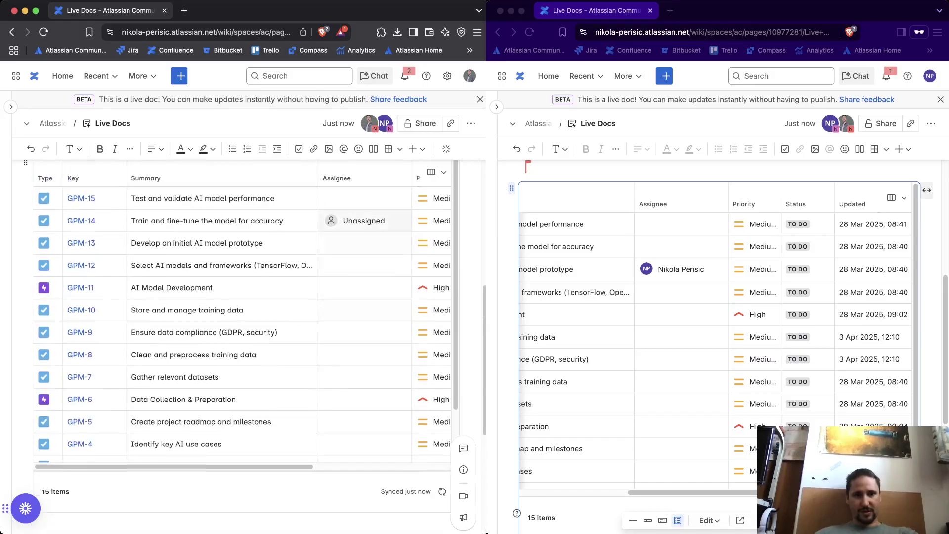
pyautogui.scroll(-3, 365, 299)
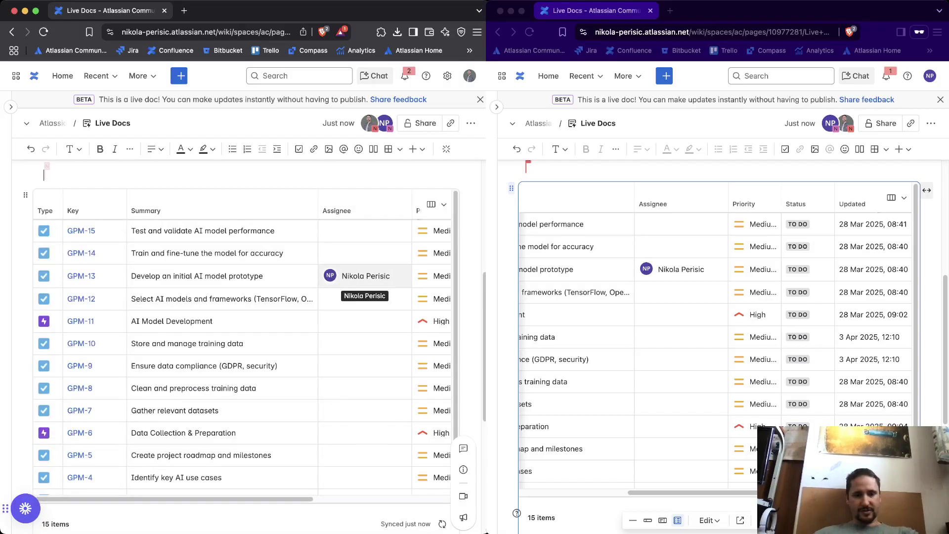
pyautogui.hscroll(5, 365, 386)
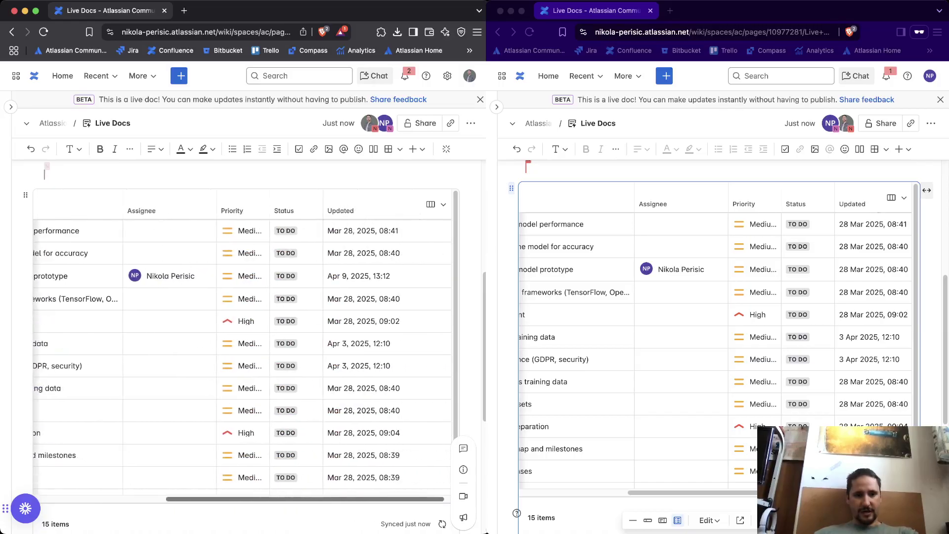
pyautogui.hscroll(-5, 239, 351)
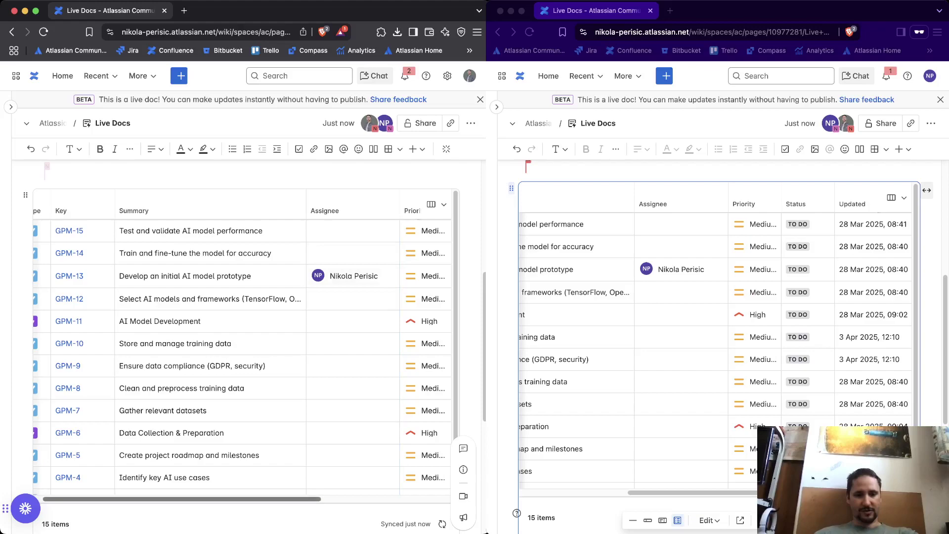
pyautogui.hscroll(5, 353, 276)
pyautogui.hscroll(3, 242, 346)
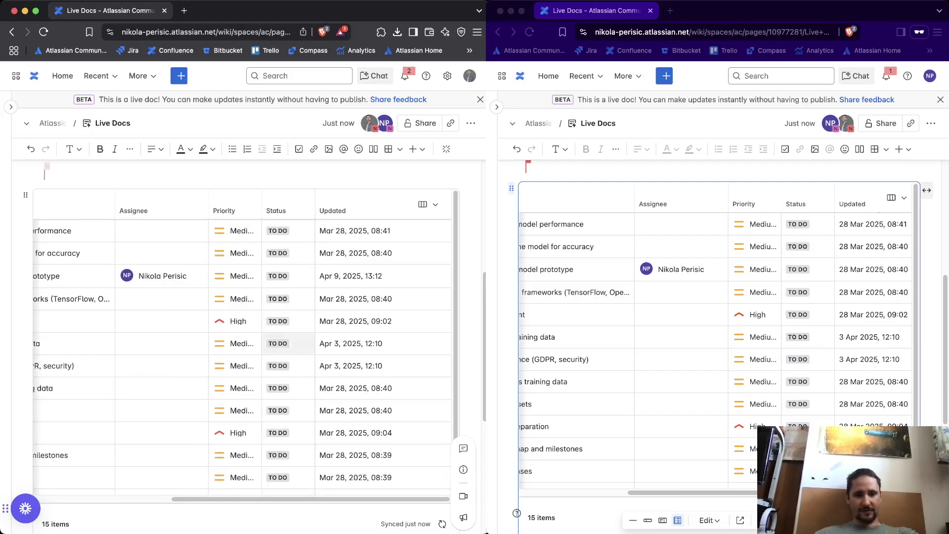
# In the first account's window, set the status of GPM-10, "Store and manage training data", to In Progress and refresh the Jira list
pyautogui.click(288, 344)
pyautogui.press('Return')
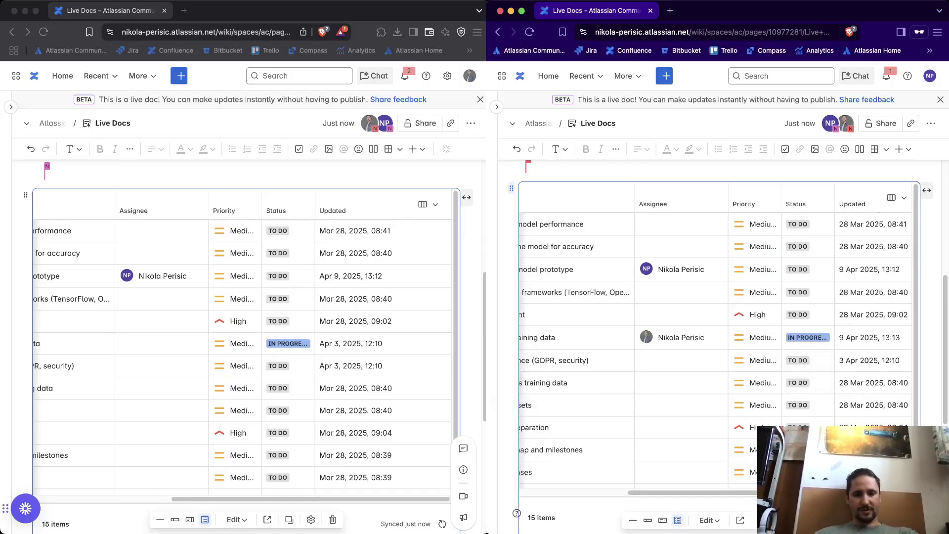
pyautogui.click(442, 524)
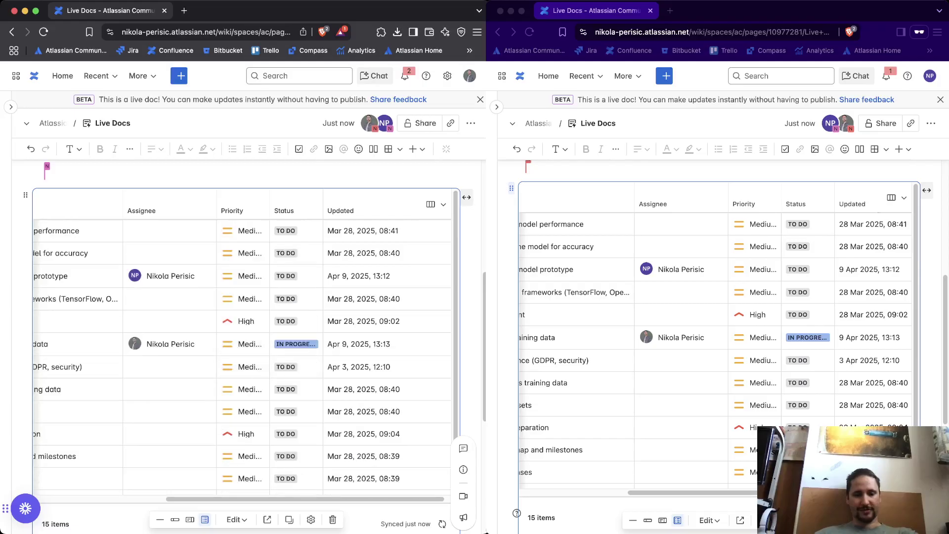
# Compare the Jira list's keys, summaries and assignees in both accounts' windows, along with the surrounding page content and comments
pyautogui.hscroll(-5, 346, 390)
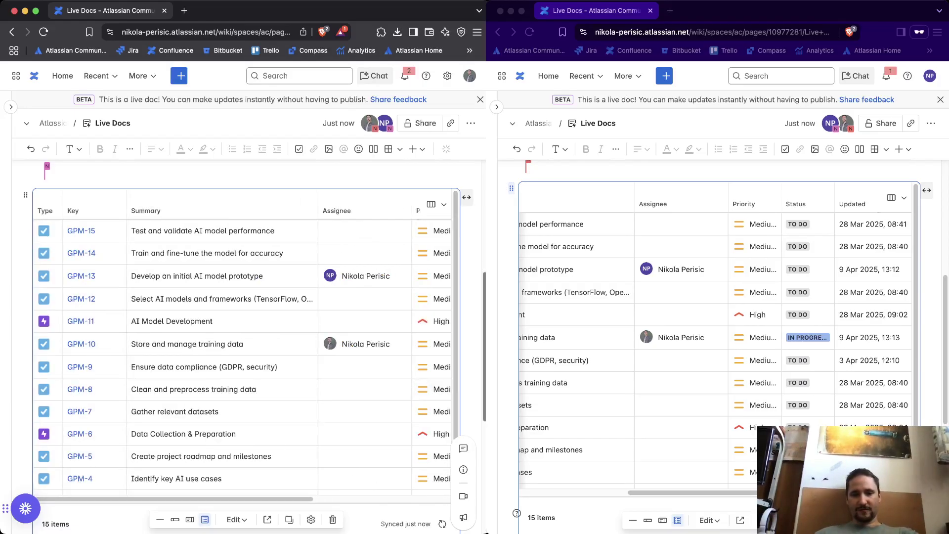
pyautogui.moveTo(486, 316); pyautogui.dragTo(488, 317)
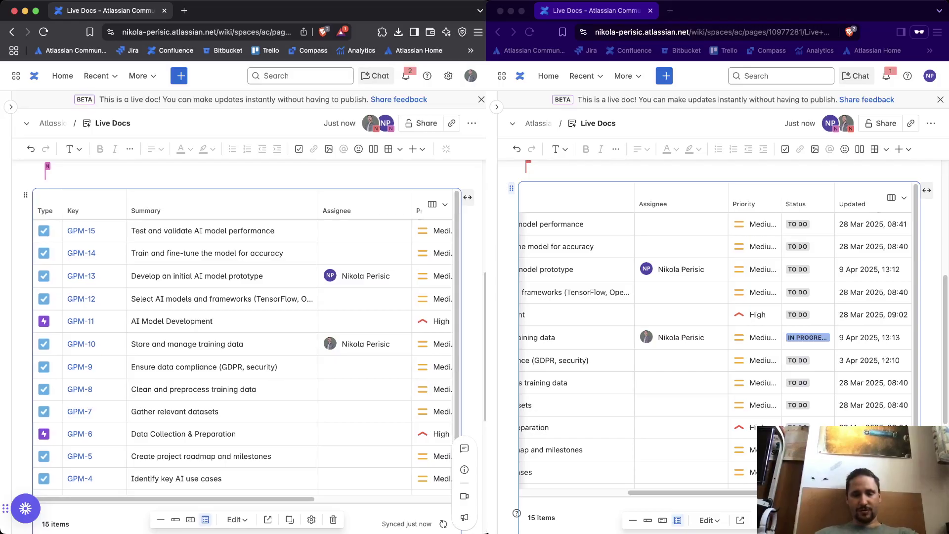
pyautogui.scroll(-3, 352, 407)
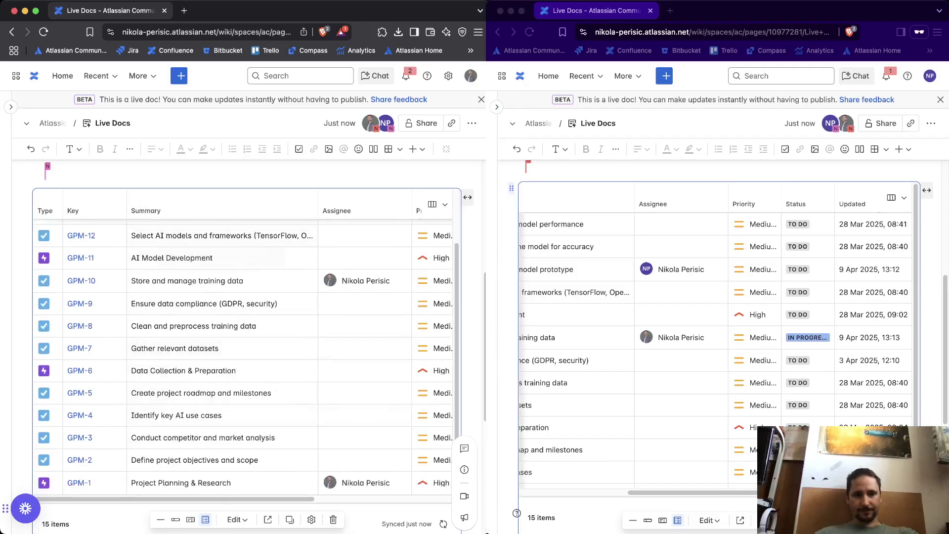
pyautogui.scroll(-5, 223, 297)
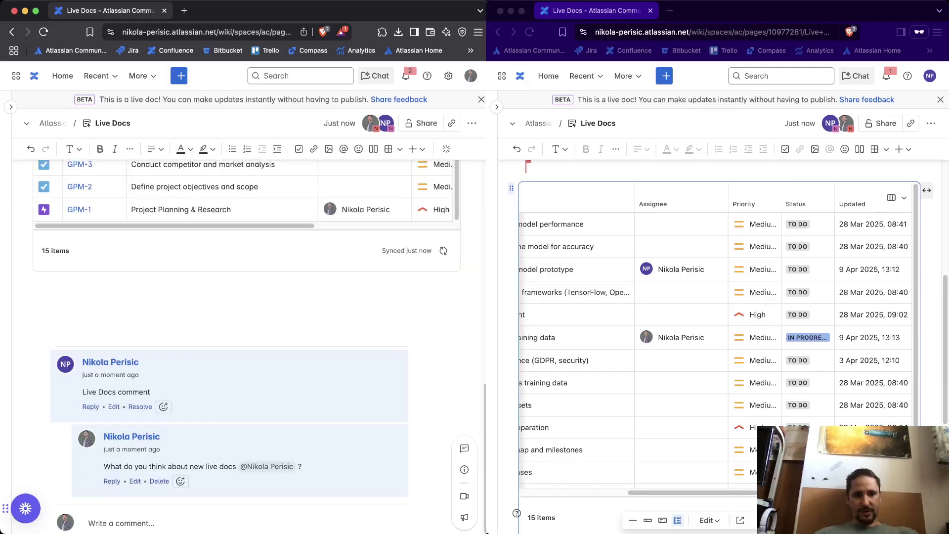
pyautogui.scroll(5, 248, 346)
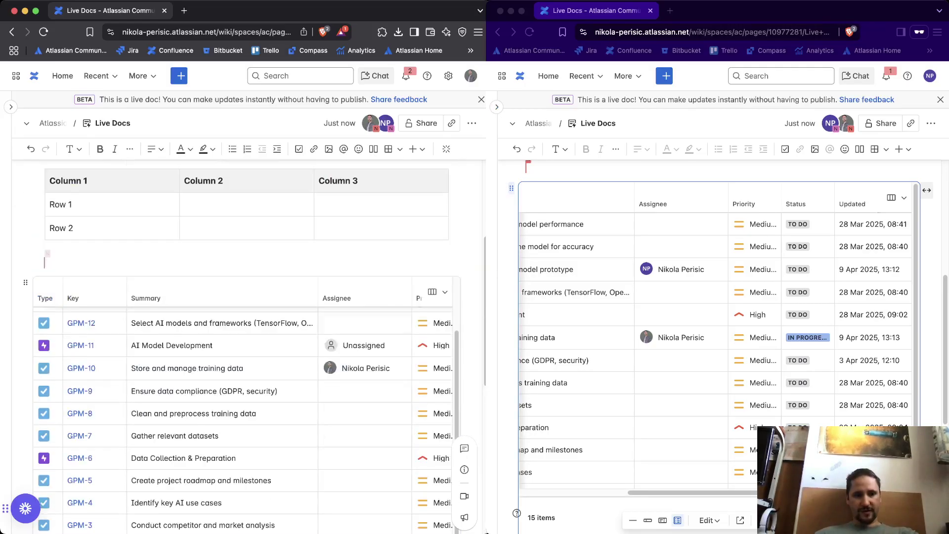
pyautogui.scroll(3, 247, 297)
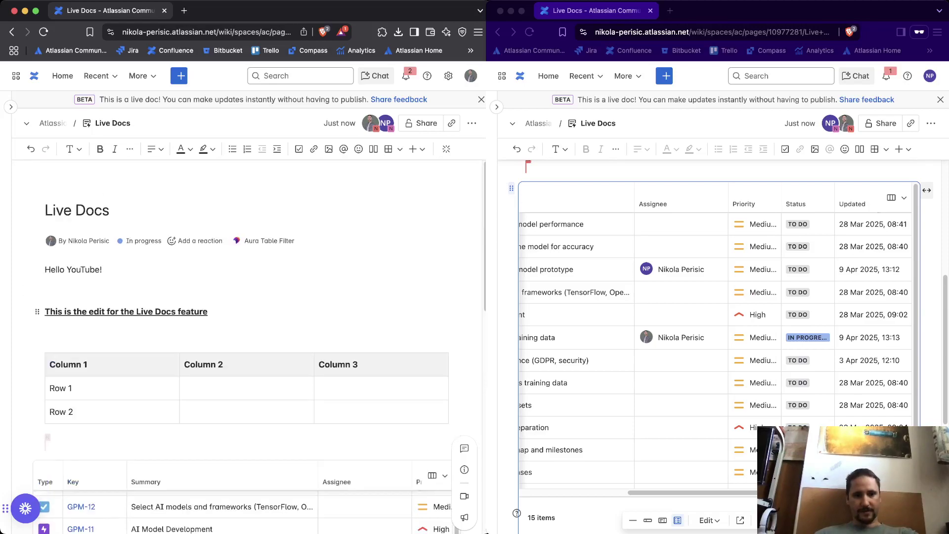
pyautogui.scroll(-3, 717, 337)
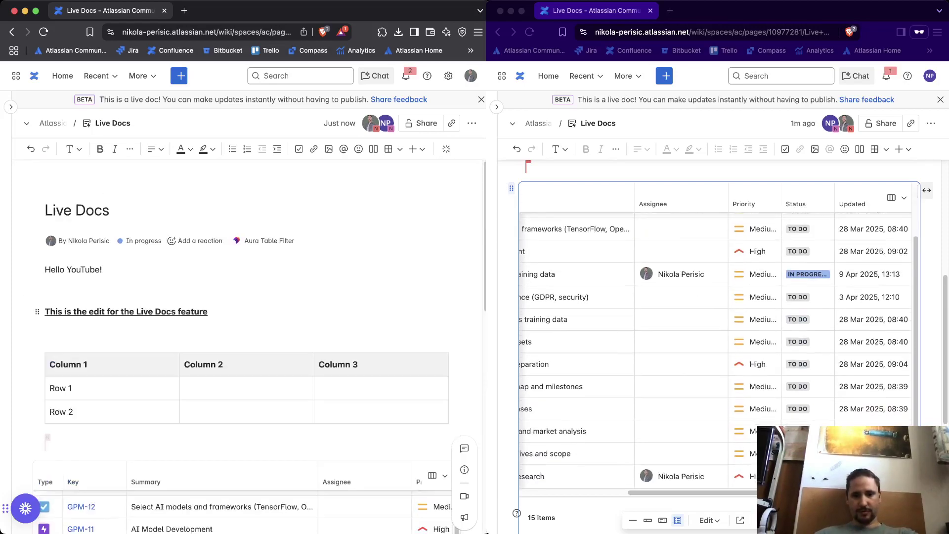
pyautogui.click(678, 493)
pyautogui.moveTo(678, 493); pyautogui.dragTo(568, 493)
pyautogui.scroll(-1, 565, 470)
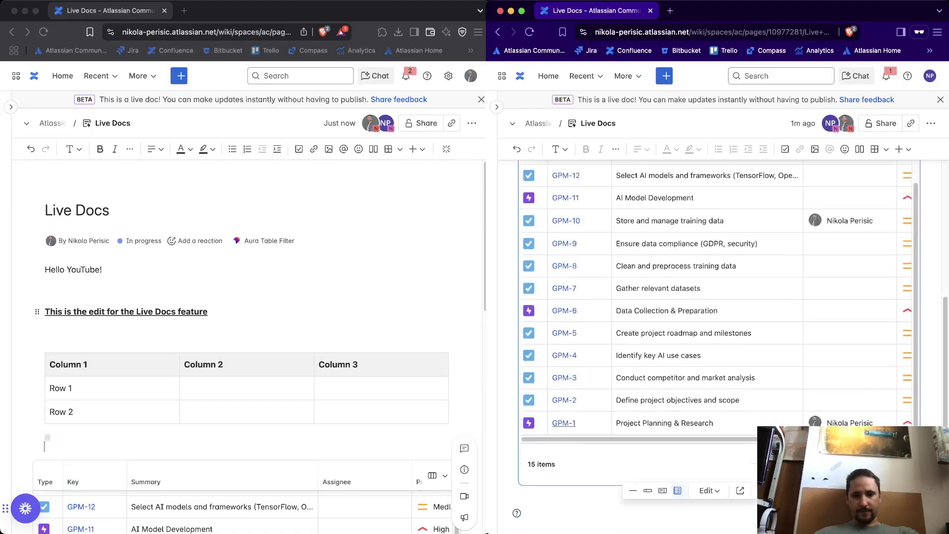
pyautogui.scroll(-4, 717, 321)
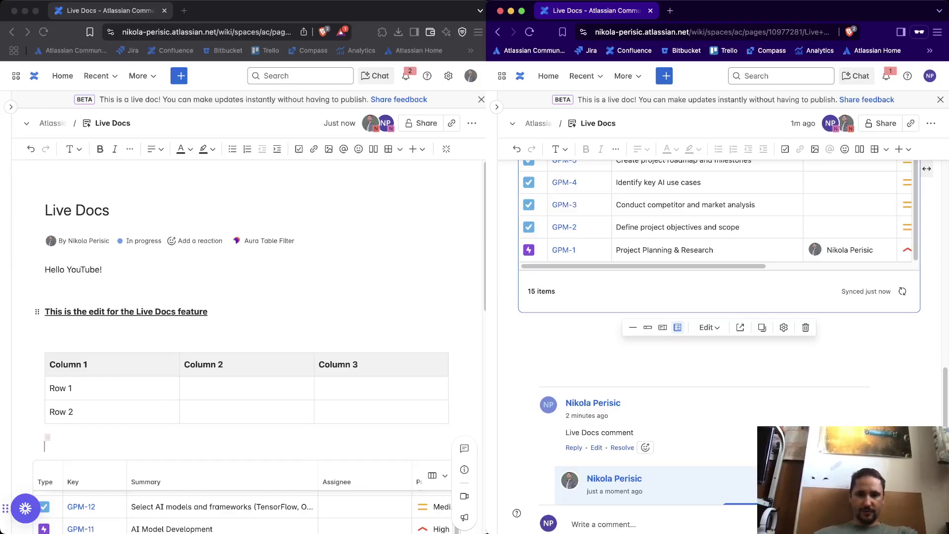
pyautogui.scroll(4, 717, 322)
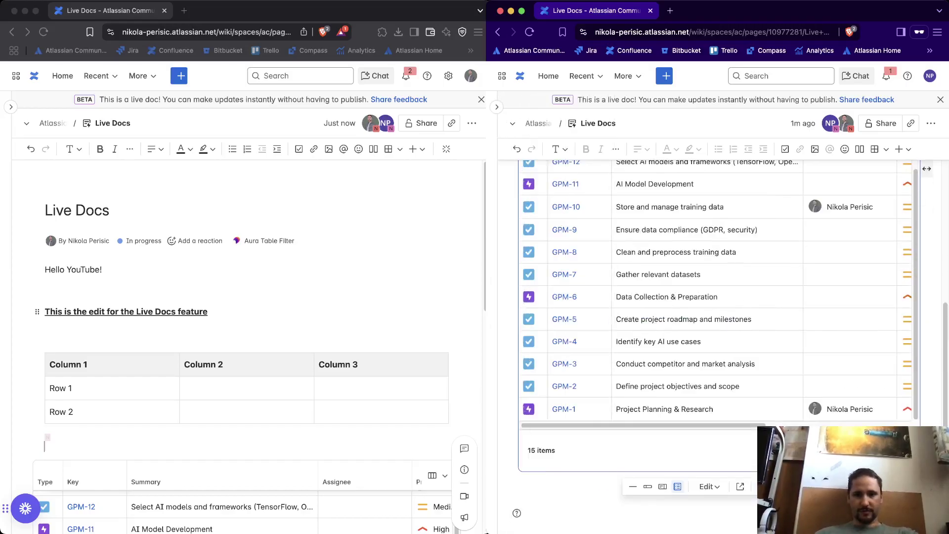
pyautogui.moveTo(948, 316); pyautogui.dragTo(948, 316)
pyautogui.scroll(-2, 707, 319)
pyautogui.scroll(8, 707, 319)
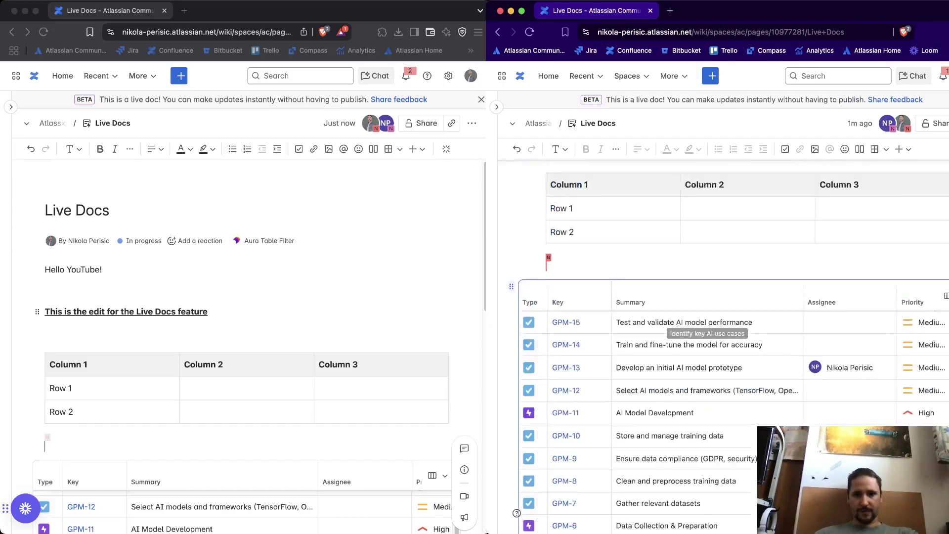
# In the second account's window, add blank lines between the "This is the edit for the Live Docs feature" line and the table
pyautogui.click(550, 349)
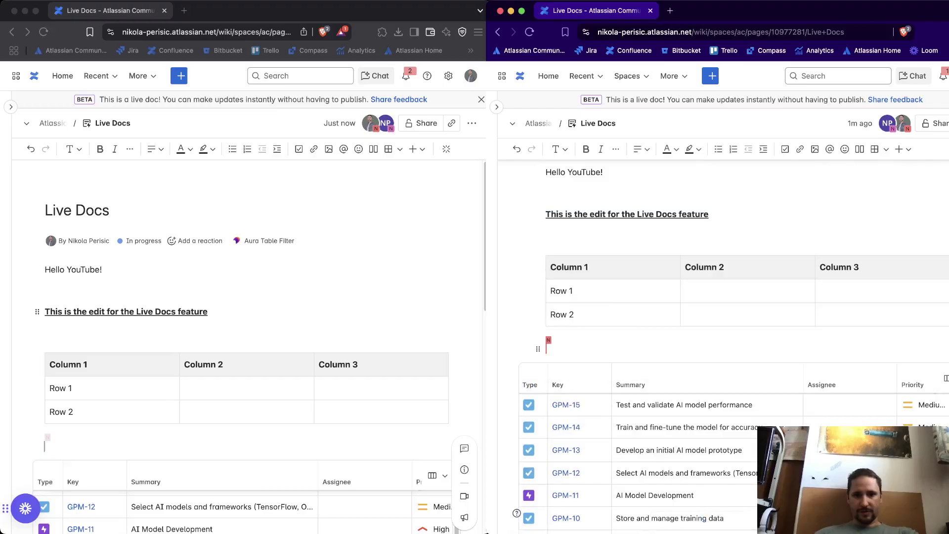
pyautogui.click(547, 235)
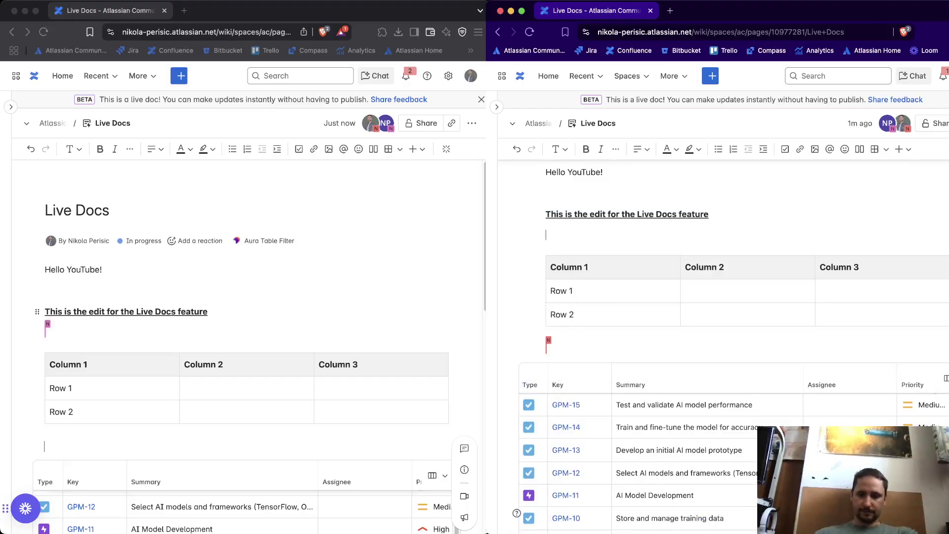
pyautogui.press('Return')
pyautogui.press('Return')
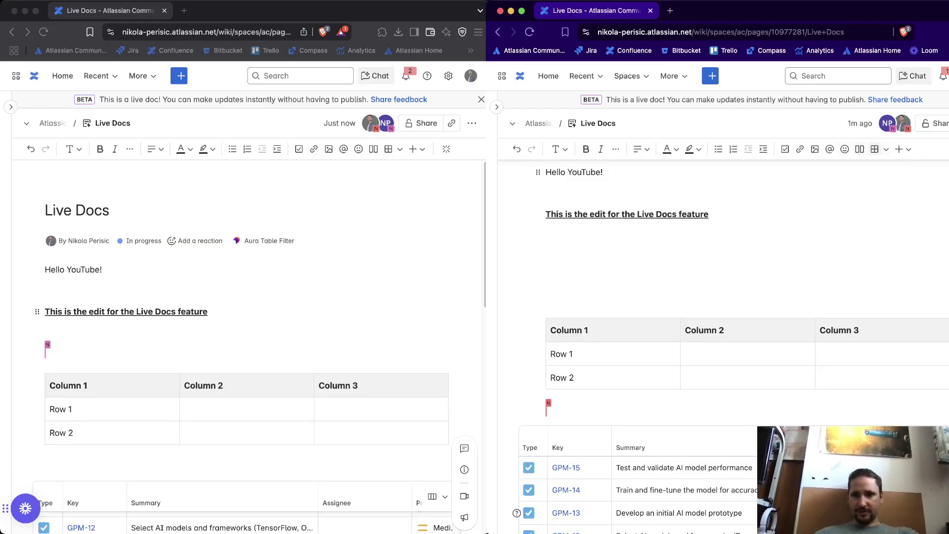
pyautogui.click(875, 149)
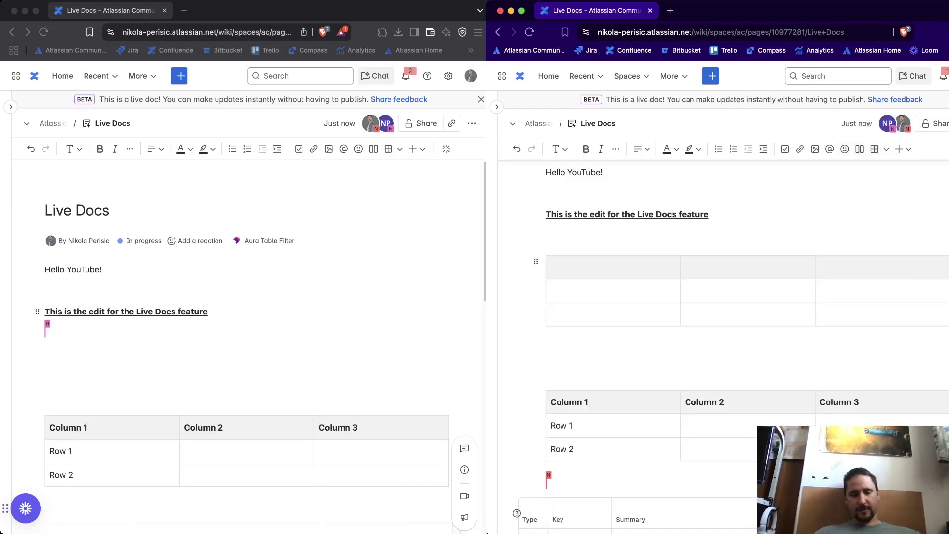
pyautogui.press('super+z')
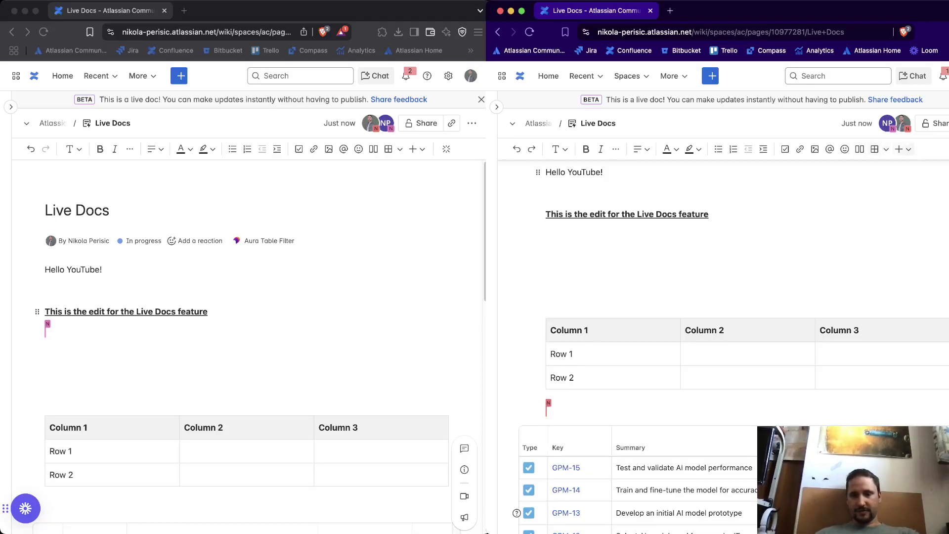
# In the second account's window, browse the full catalogue of insertable elements, from panels and layouts to charts, macros, databases and whiteboards
pyautogui.click(899, 149)
pyautogui.scroll(-5, 825, 297)
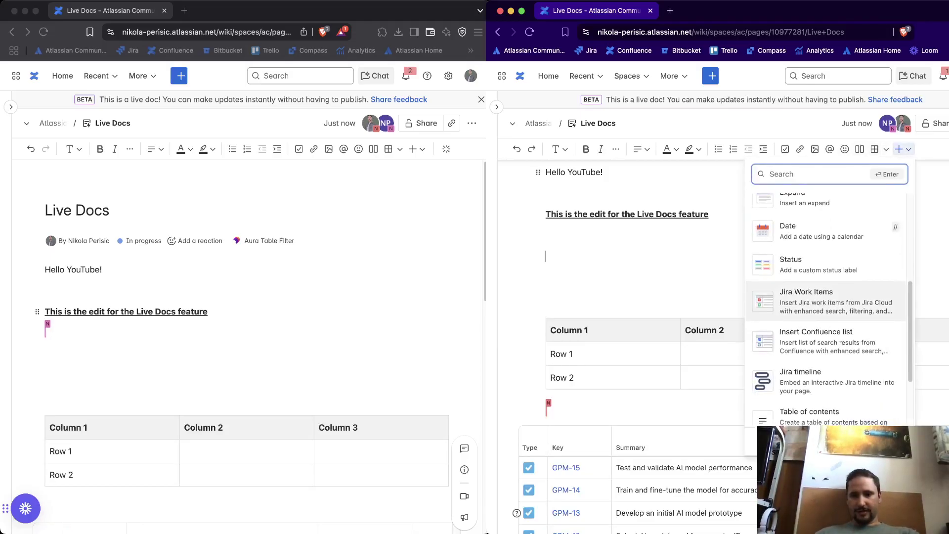
pyautogui.scroll(-3, 826, 306)
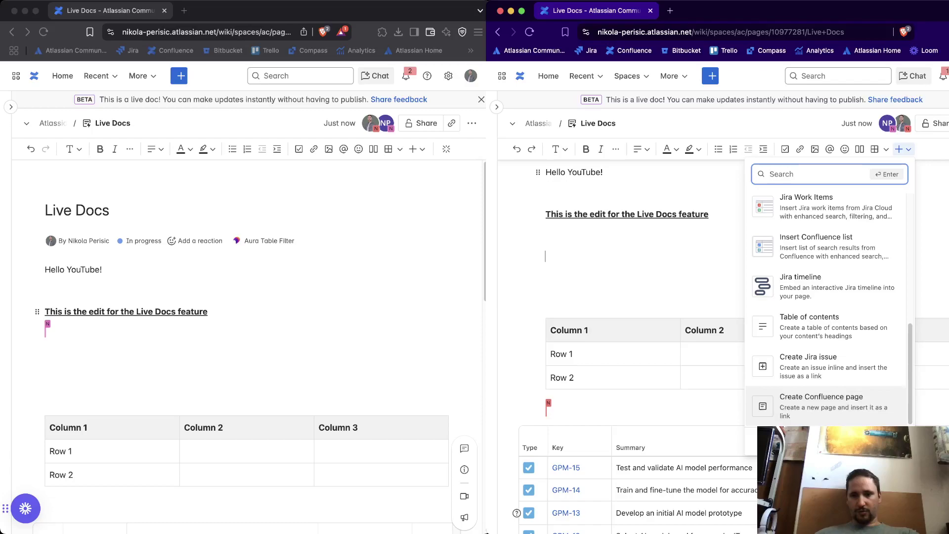
pyautogui.click(826, 442)
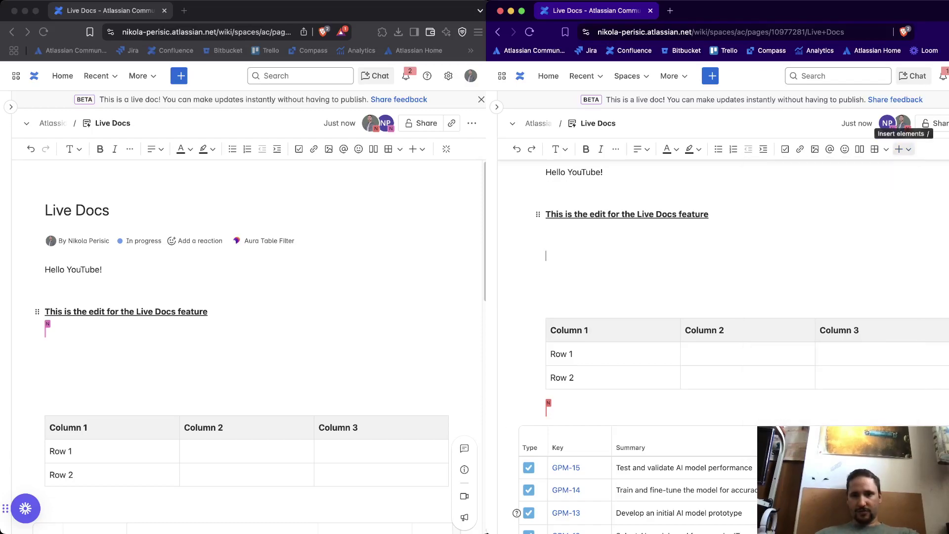
pyautogui.click(901, 149)
pyautogui.click(826, 441)
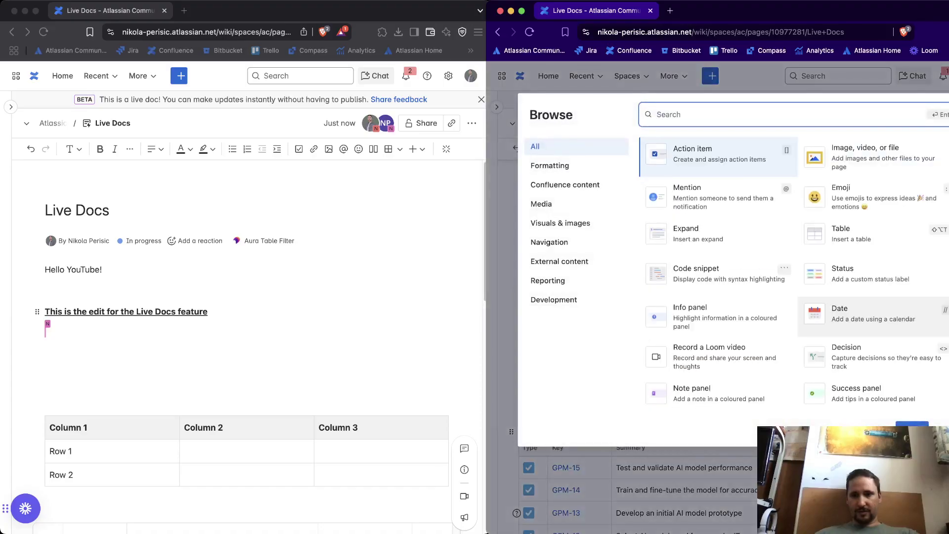
pyautogui.scroll(-5, 791, 267)
pyautogui.scroll(-10, 796, 272)
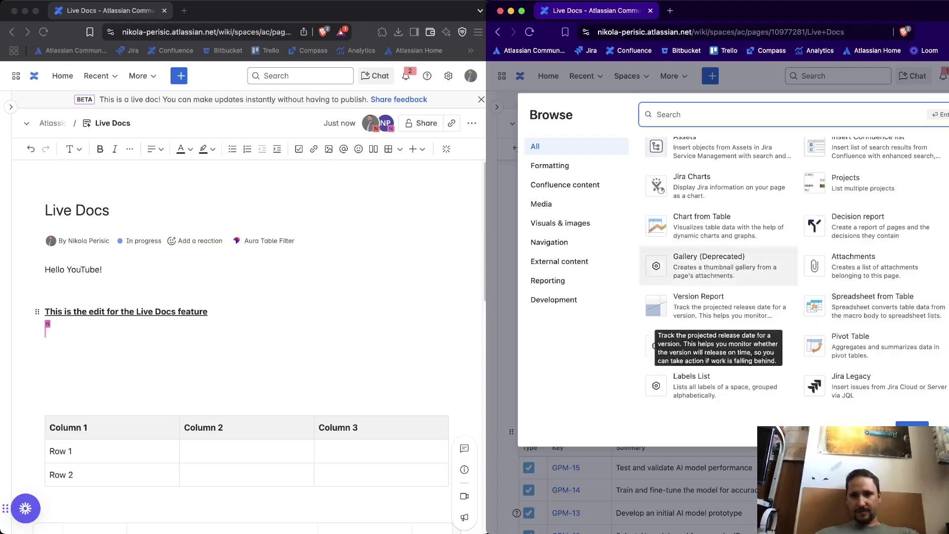
pyautogui.scroll(-5, 796, 272)
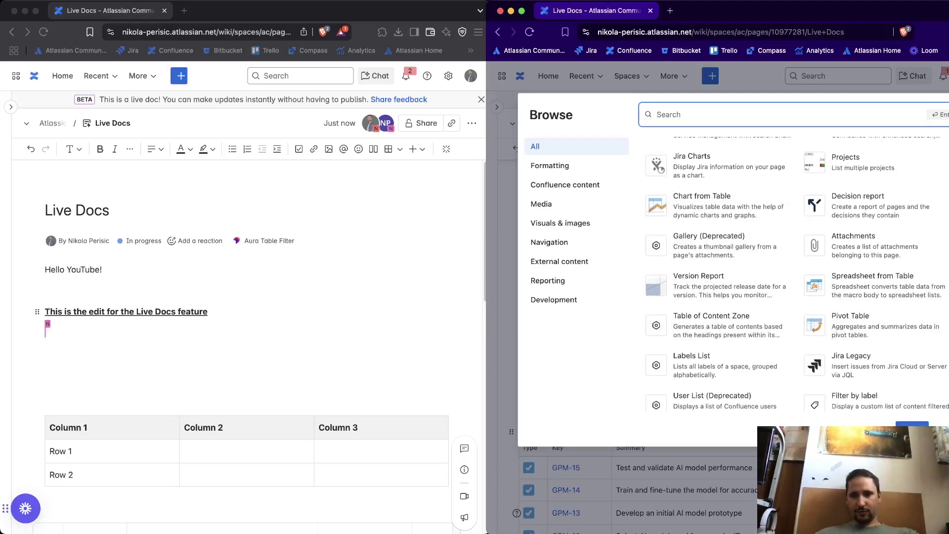
pyautogui.scroll(-4, 718, 388)
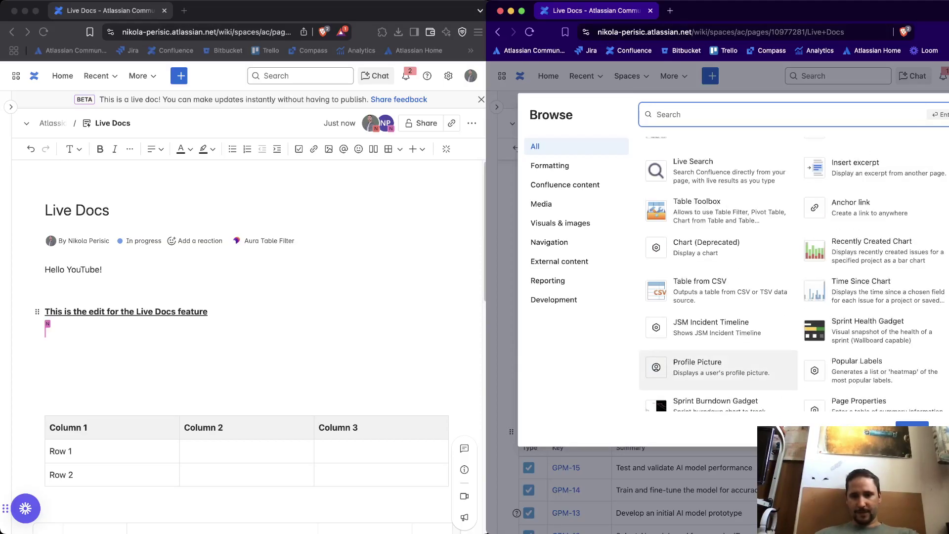
pyautogui.scroll(-5, 718, 376)
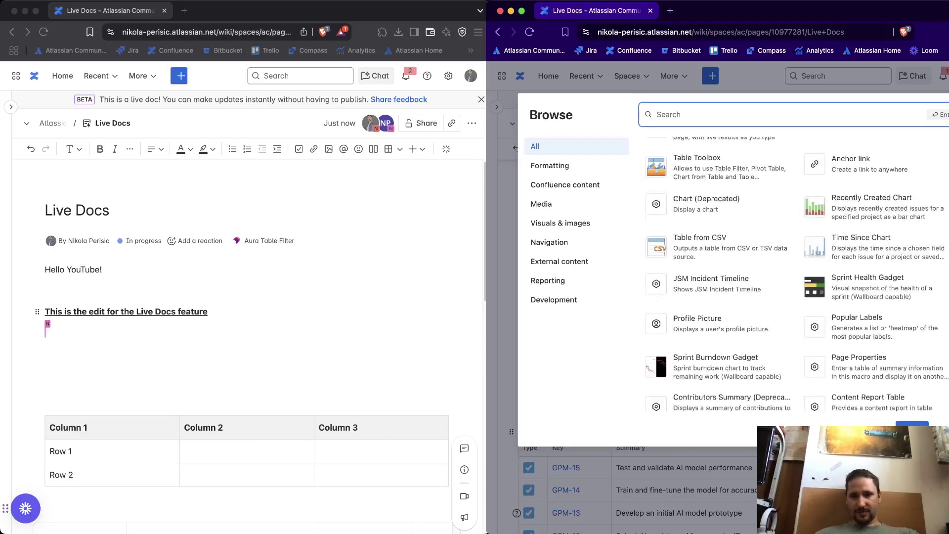
pyautogui.scroll(-6, 718, 356)
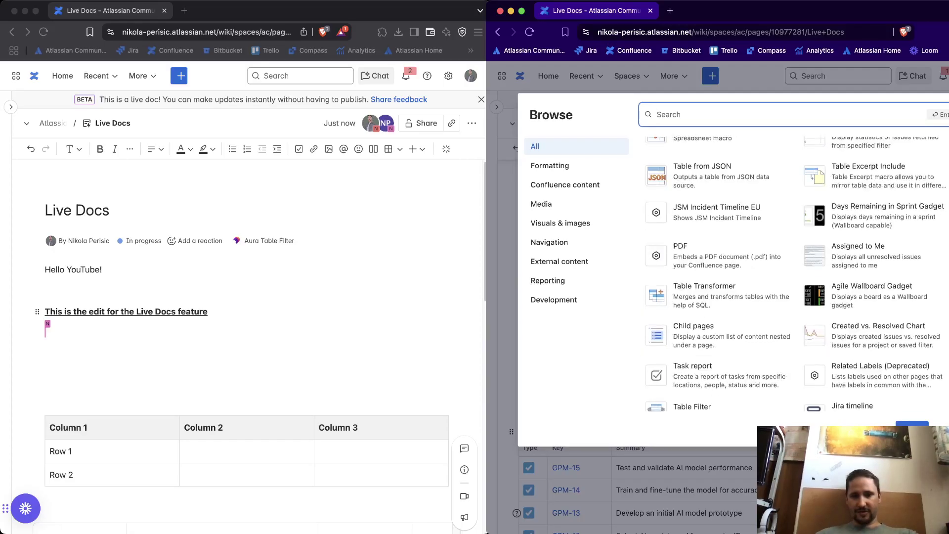
pyautogui.scroll(-4, 791, 277)
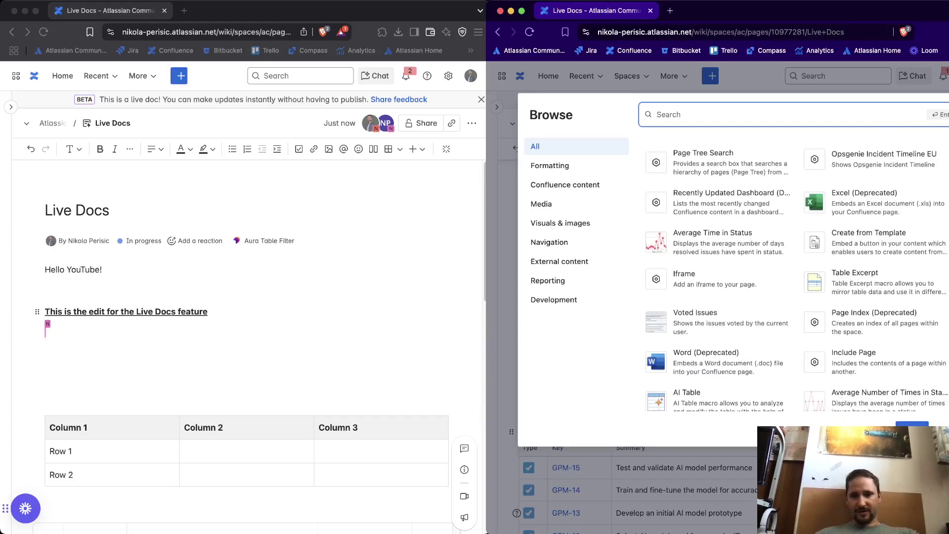
pyautogui.scroll(4, 718, 361)
pyautogui.scroll(-7, 718, 356)
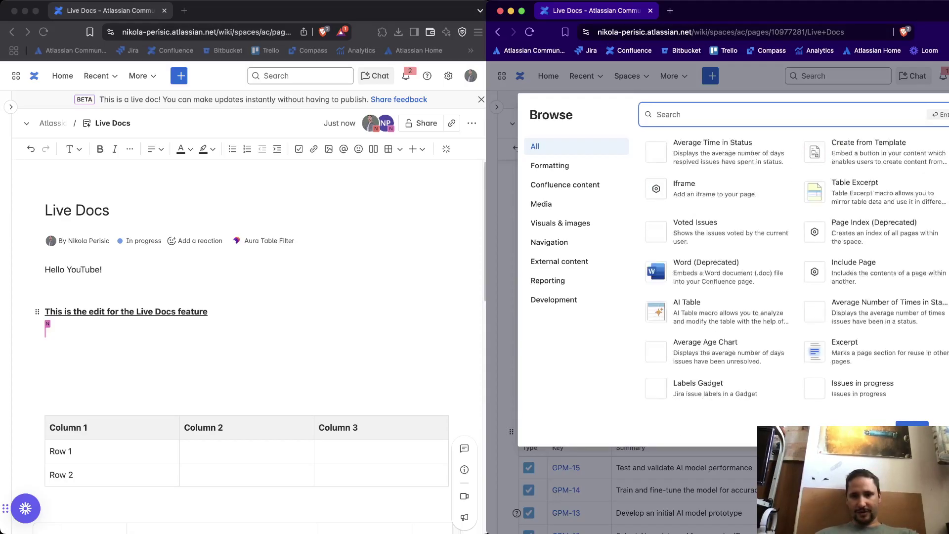
pyautogui.scroll(-10, 718, 356)
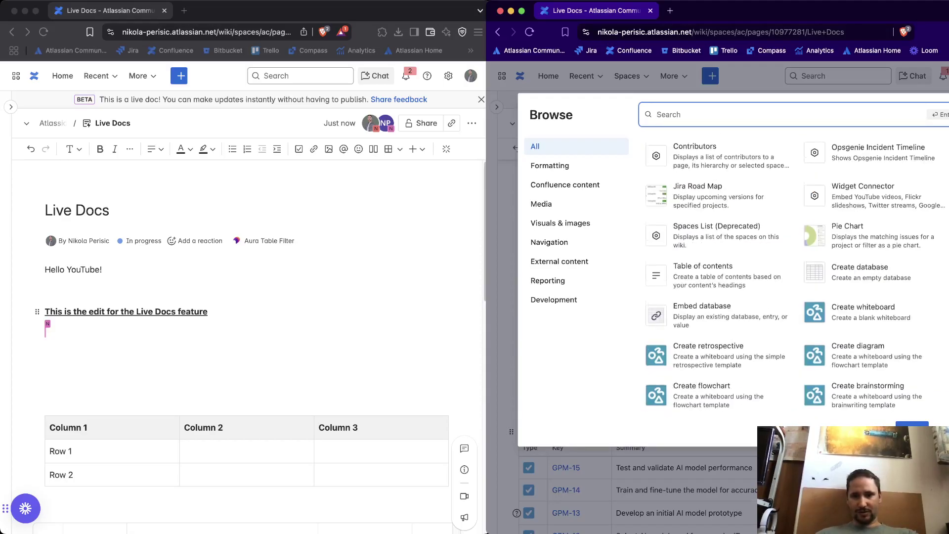
pyautogui.scroll(5, 718, 357)
pyautogui.scroll(10, 718, 356)
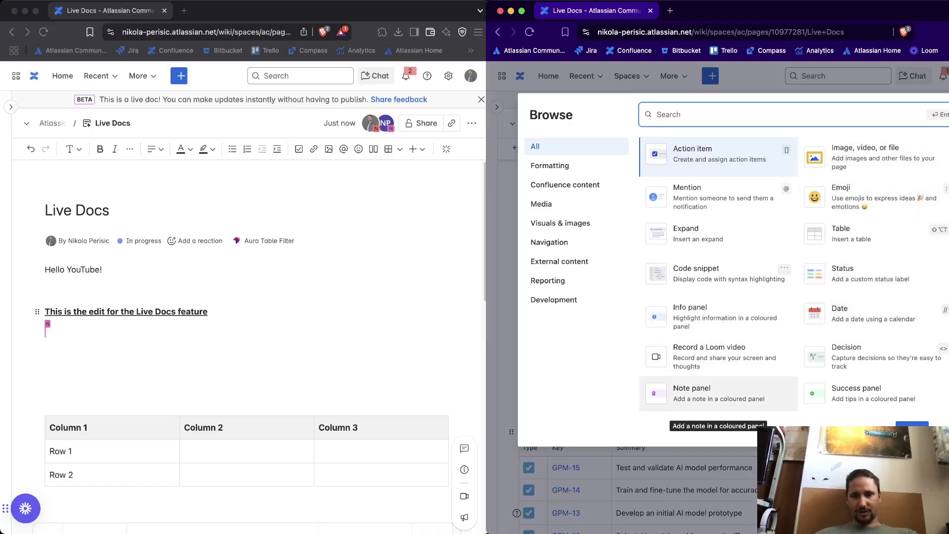
pyautogui.scroll(-5, 840, 356)
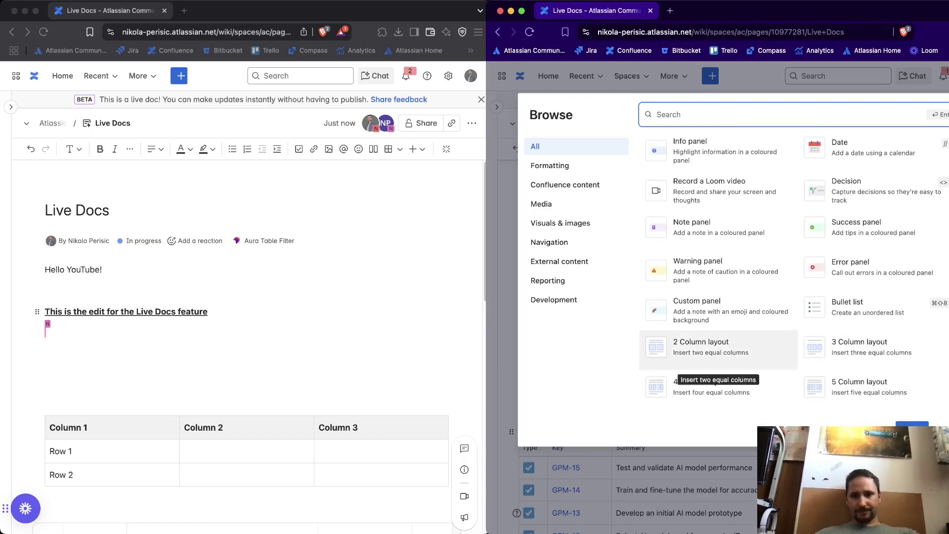
# In the second account's window, insert a note panel above the table containing the text "This is a really cool feature"
pyautogui.click(692, 227)
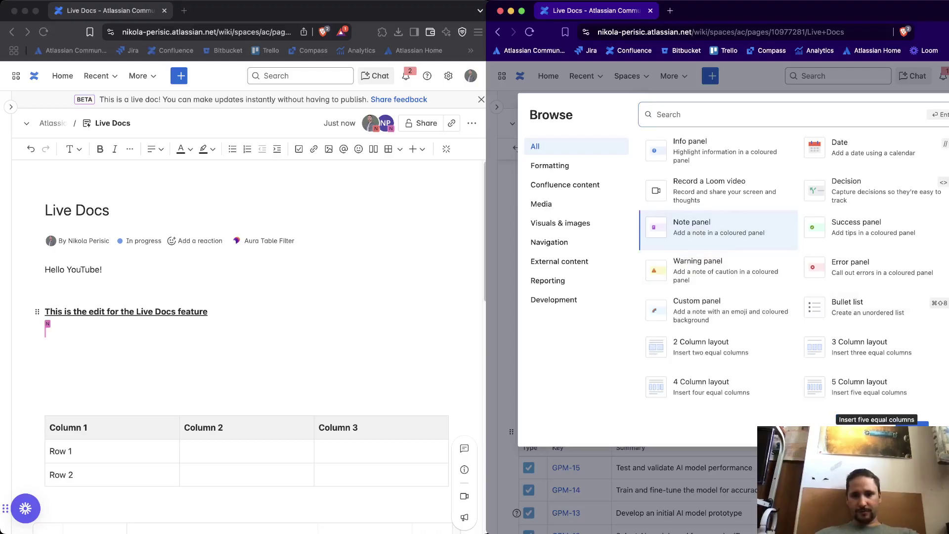
pyautogui.click(912, 428)
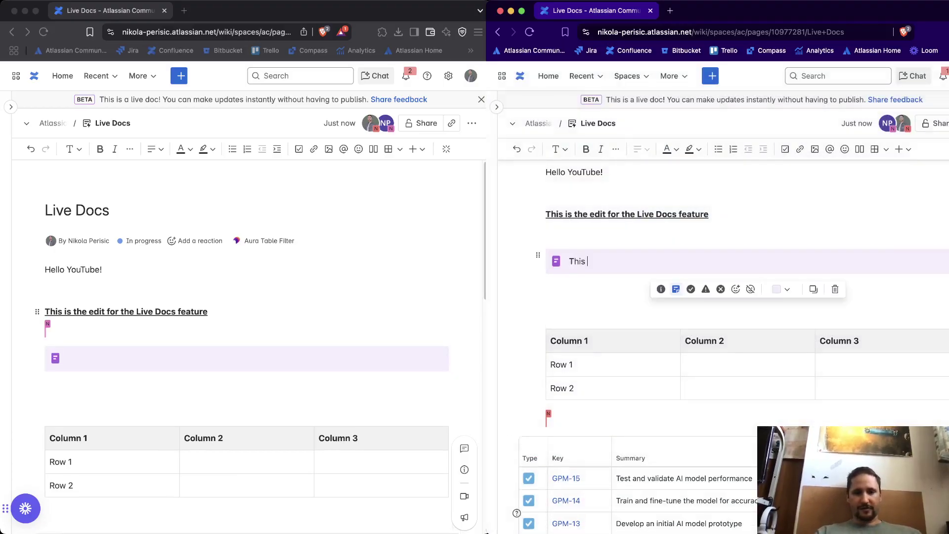
pyautogui.write('This is a ')
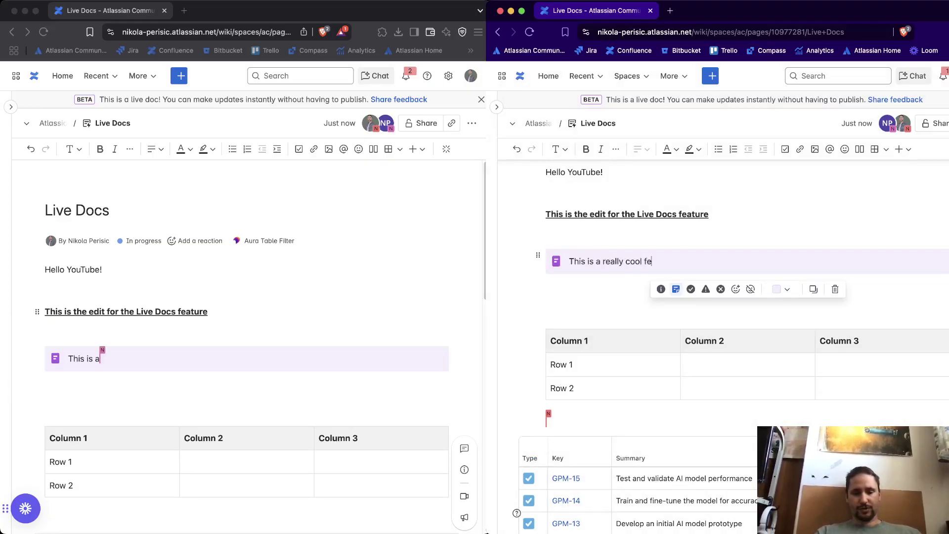
pyautogui.write('really cool feature')
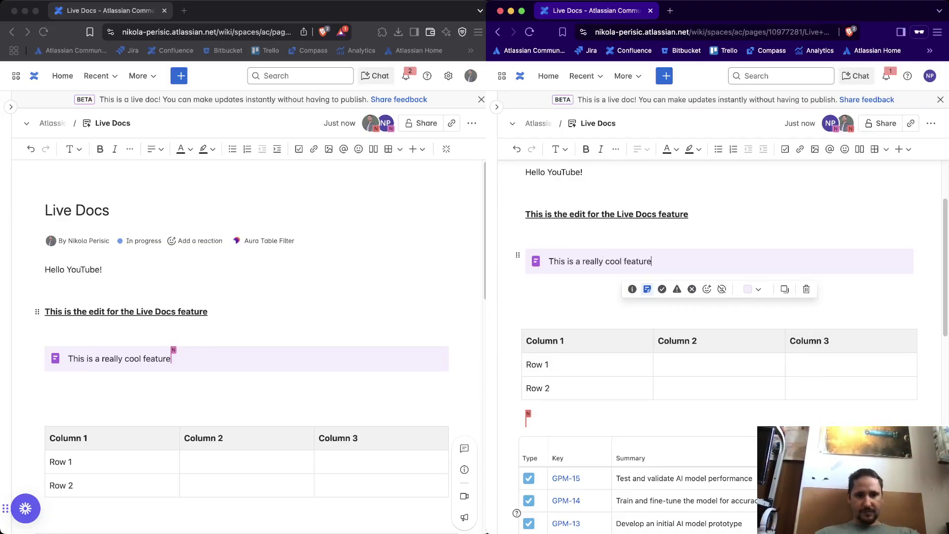
# In the first account's window, highlight the note panel's text "This is a really cool feature" in lime
pyautogui.click(172, 359)
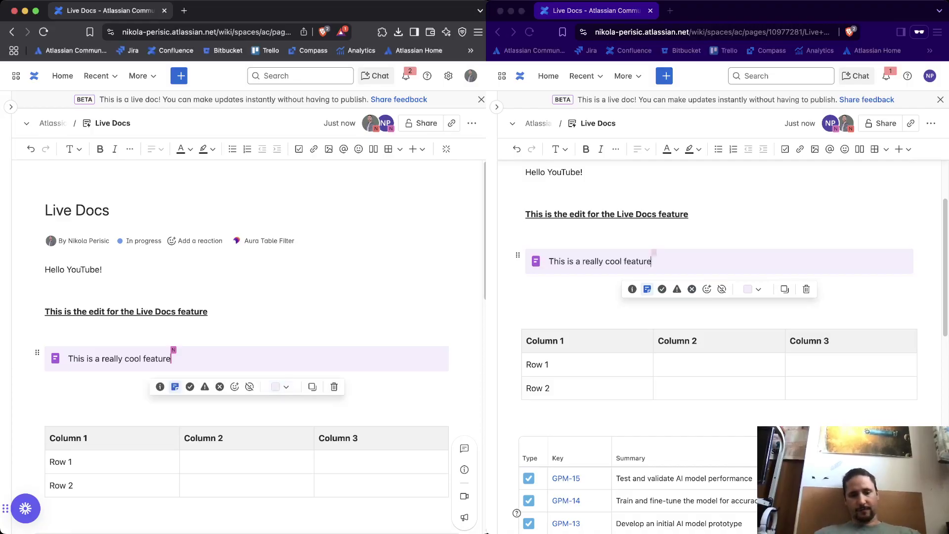
pyautogui.moveTo(171, 359)
pyautogui.mouseDown()
pyautogui.moveTo(83, 359)
pyautogui.moveTo(172, 359)
pyautogui.mouseUp()
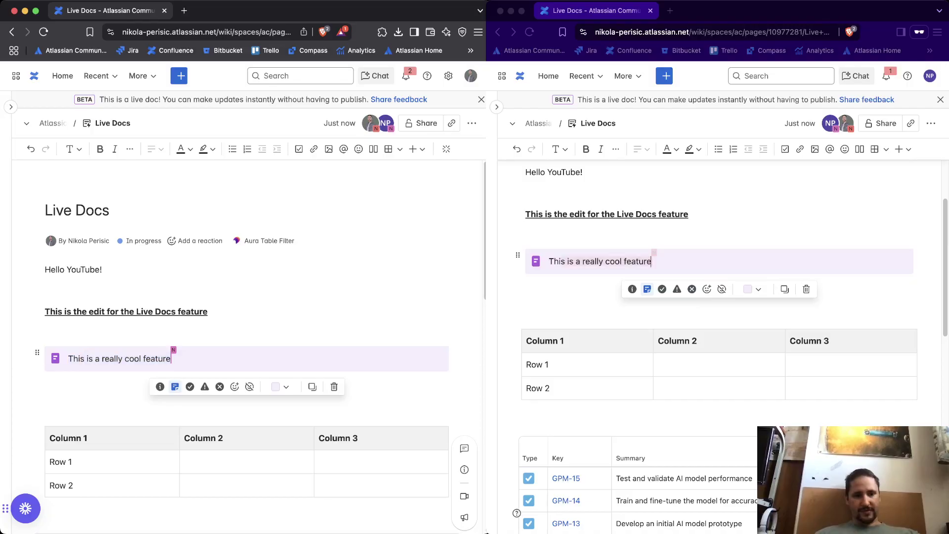
pyautogui.moveTo(68, 358); pyautogui.dragTo(171, 359)
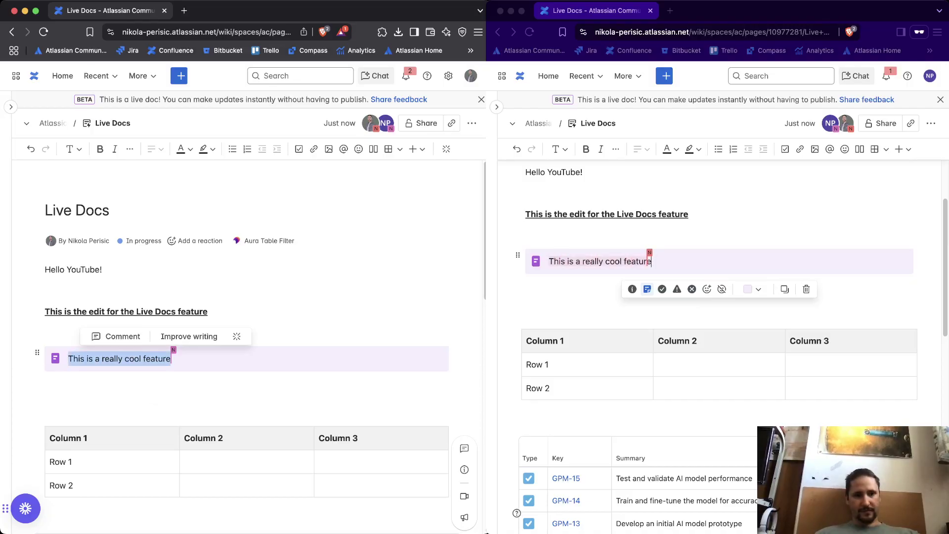
pyautogui.click(213, 149)
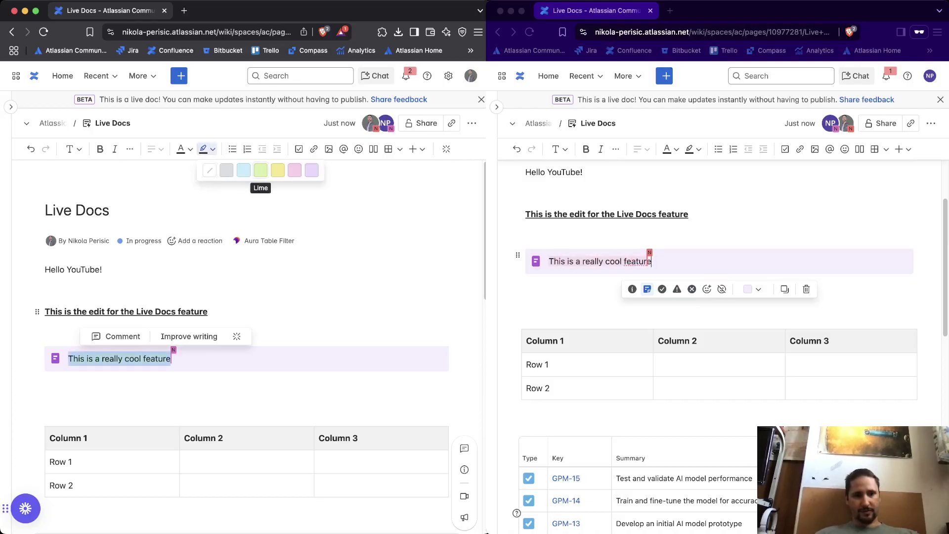
pyautogui.click(259, 174)
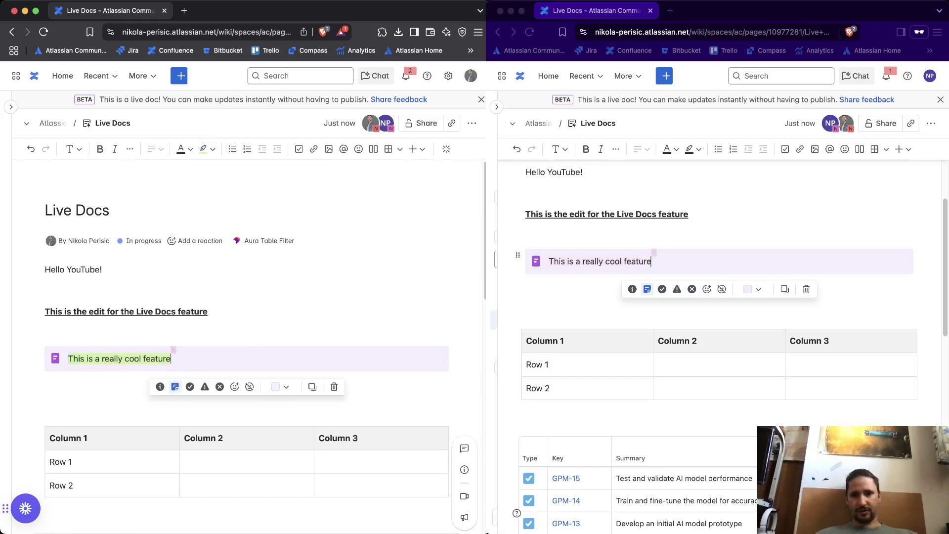
pyautogui.click(652, 261)
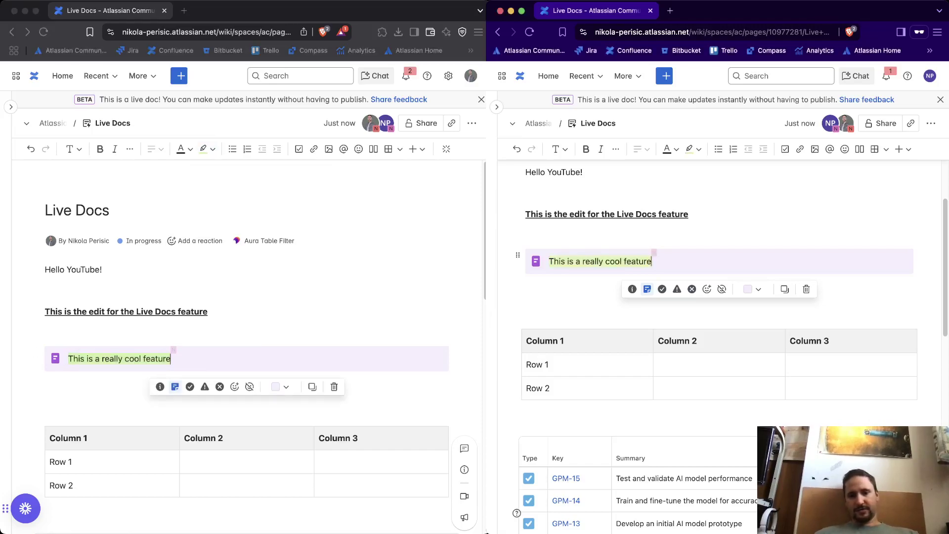
pyautogui.press('super+Tab')
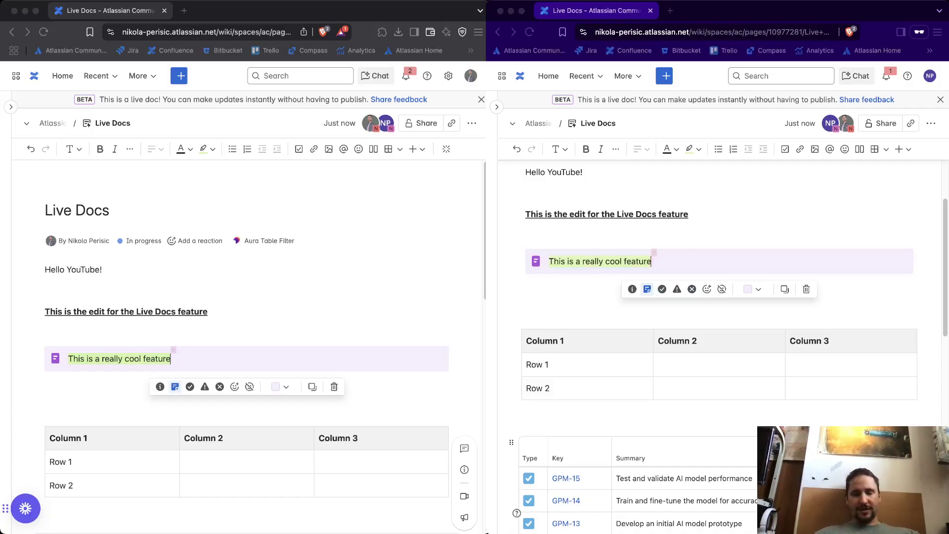